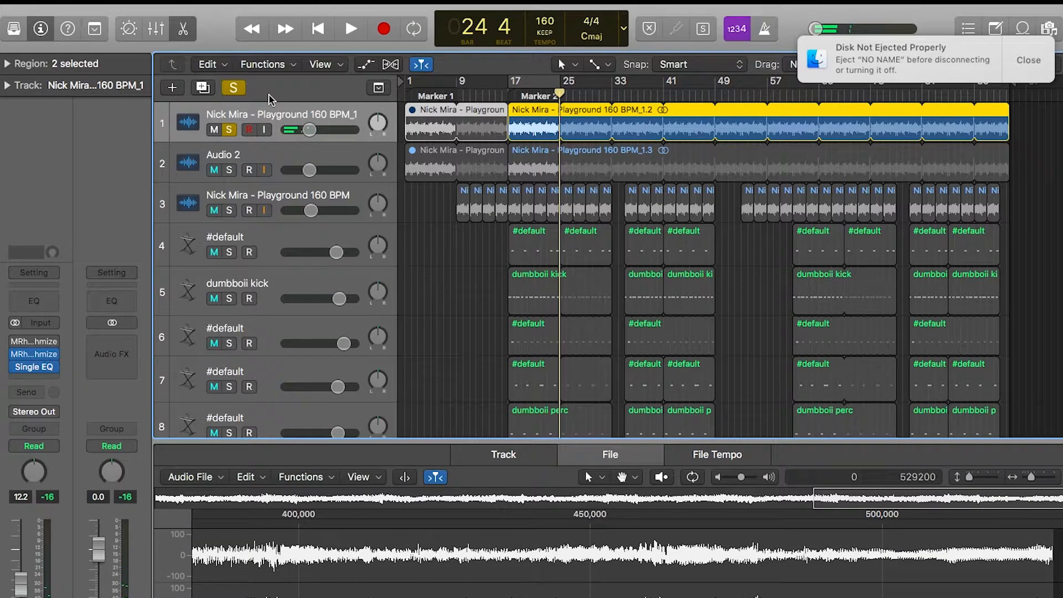
Clear the current solo, solo the Audio 2 track alone and select it, with the playhead at bar 17.
{"action": "left_click", "coordinate": [230, 170], "text": "alt"}
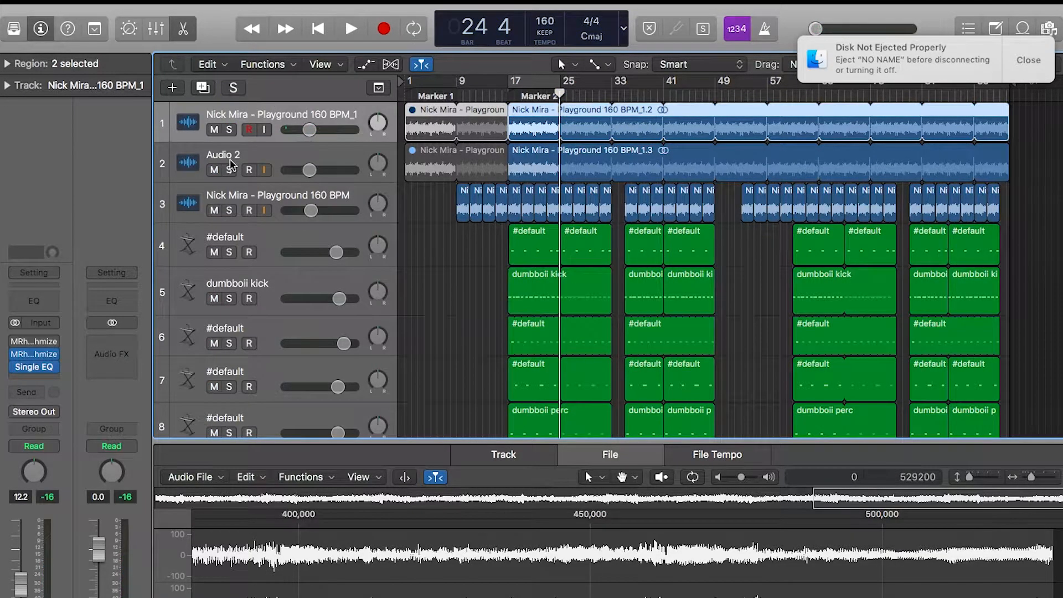
{"action": "left_click", "coordinate": [510, 101]}
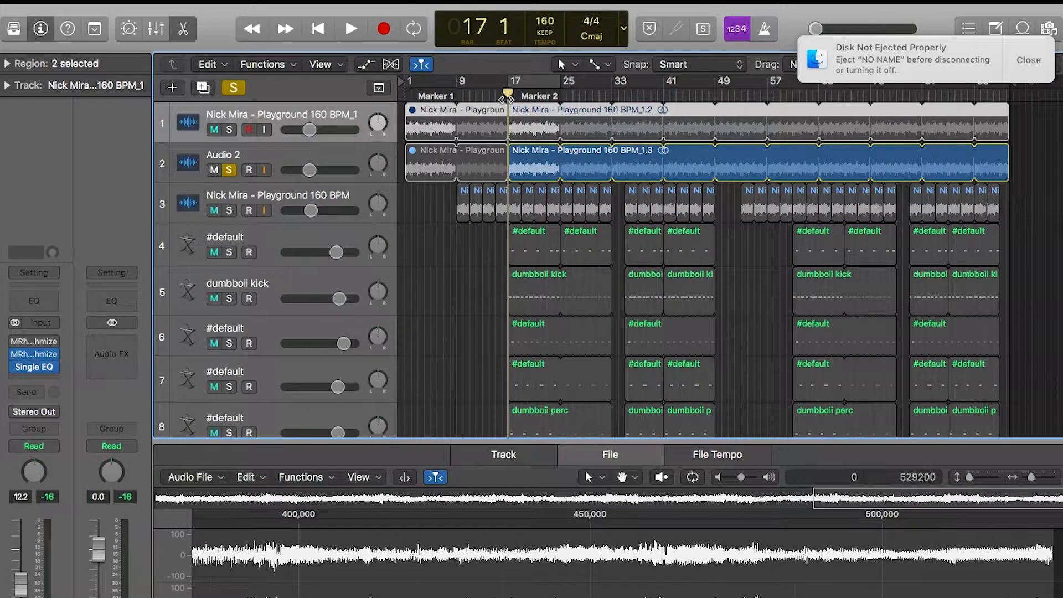
{"action": "left_click", "coordinate": [332, 157]}
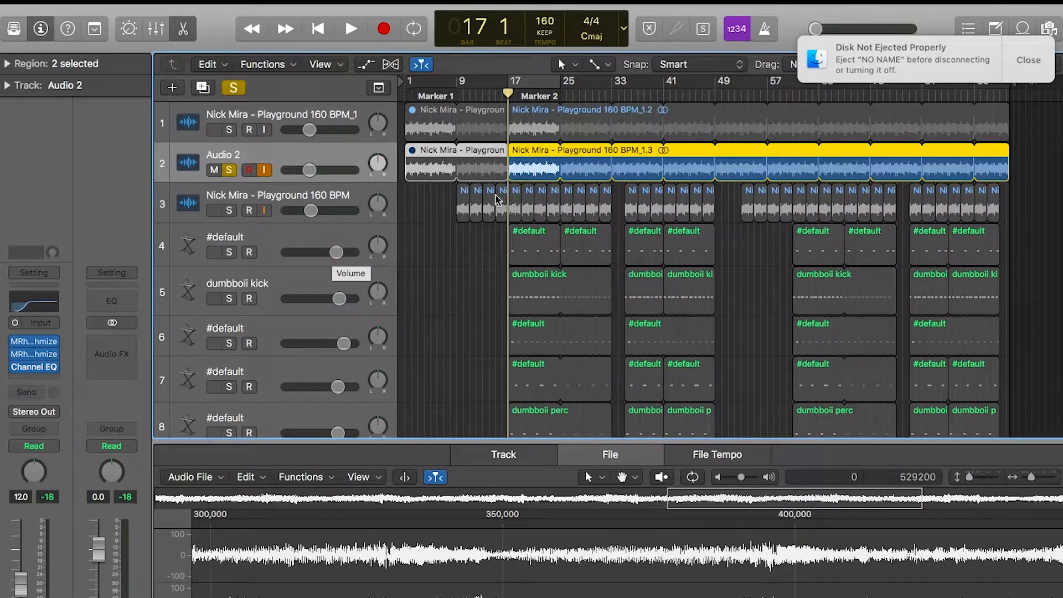
Examine the 50% Speed sequence in Audio 2's first MRhythmizer plug-in and listen to the soloed track from bar 17.
{"action": "left_click", "coordinate": [44, 342]}
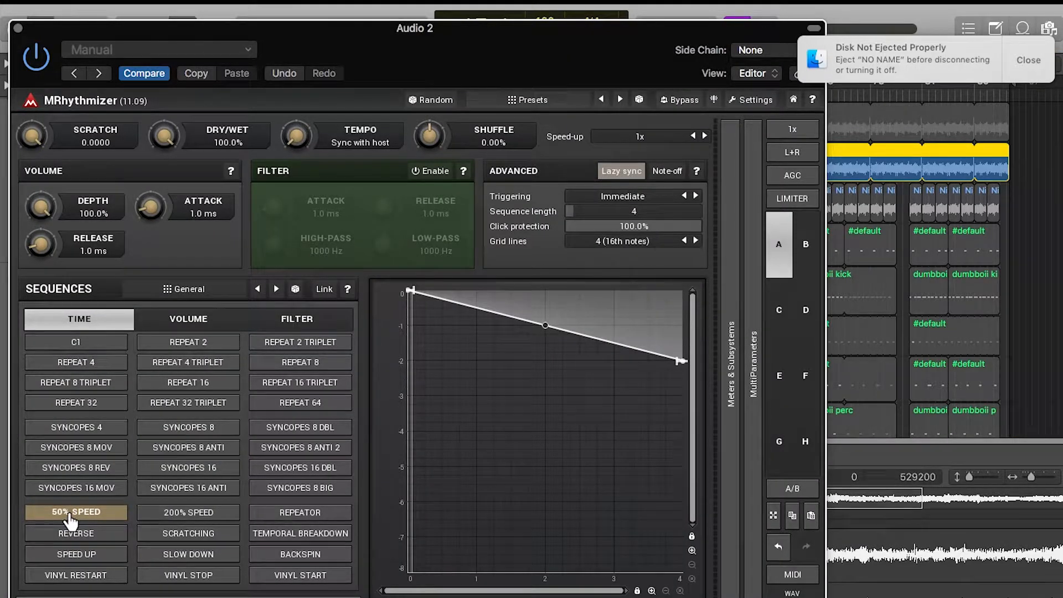
{"action": "key", "text": "super+w"}
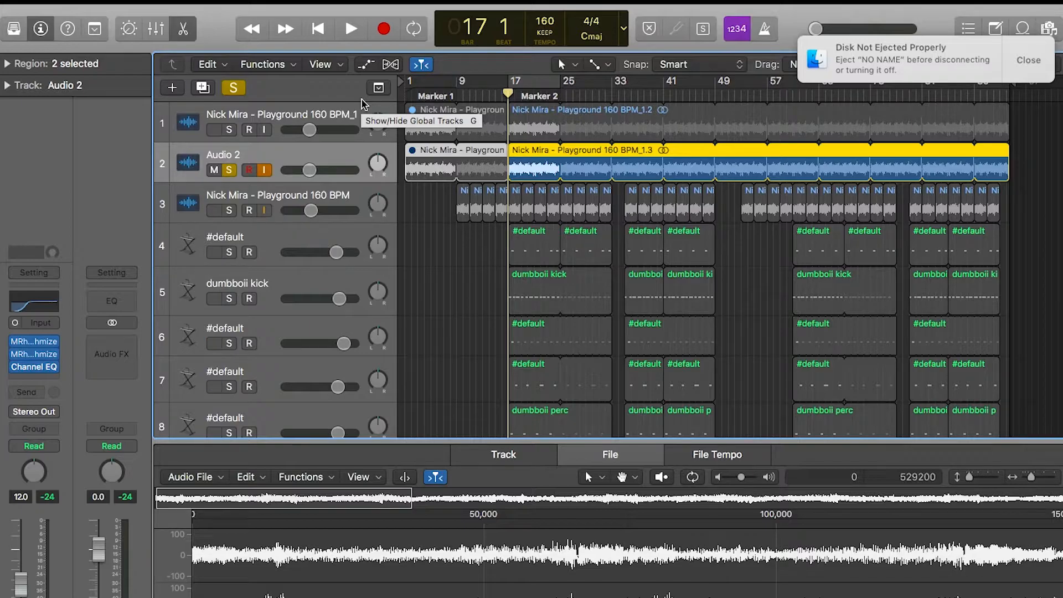
{"action": "left_click", "coordinate": [354, 33]}
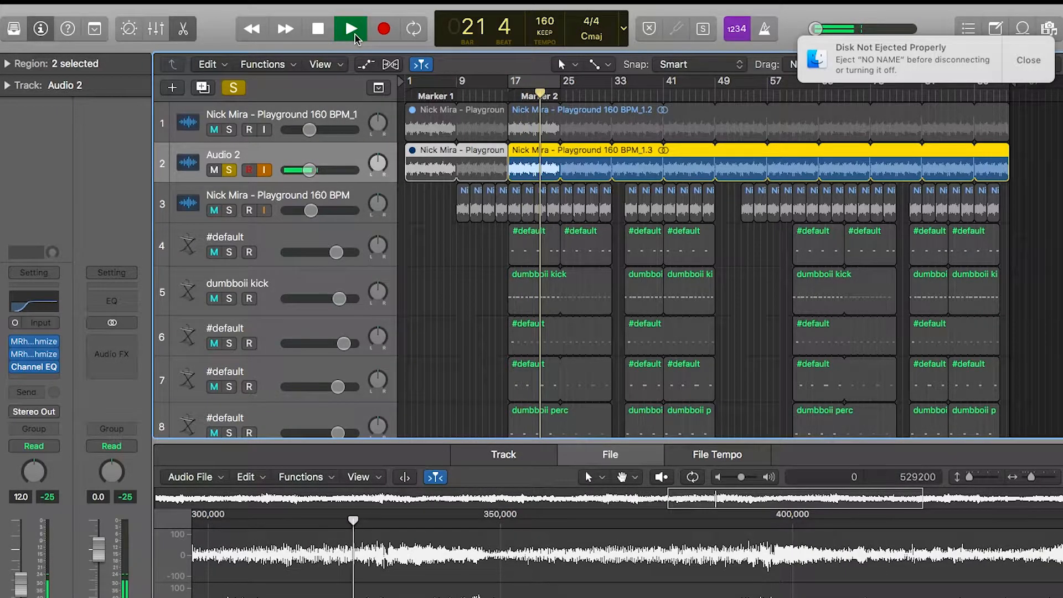
{"action": "left_click", "coordinate": [314, 31]}
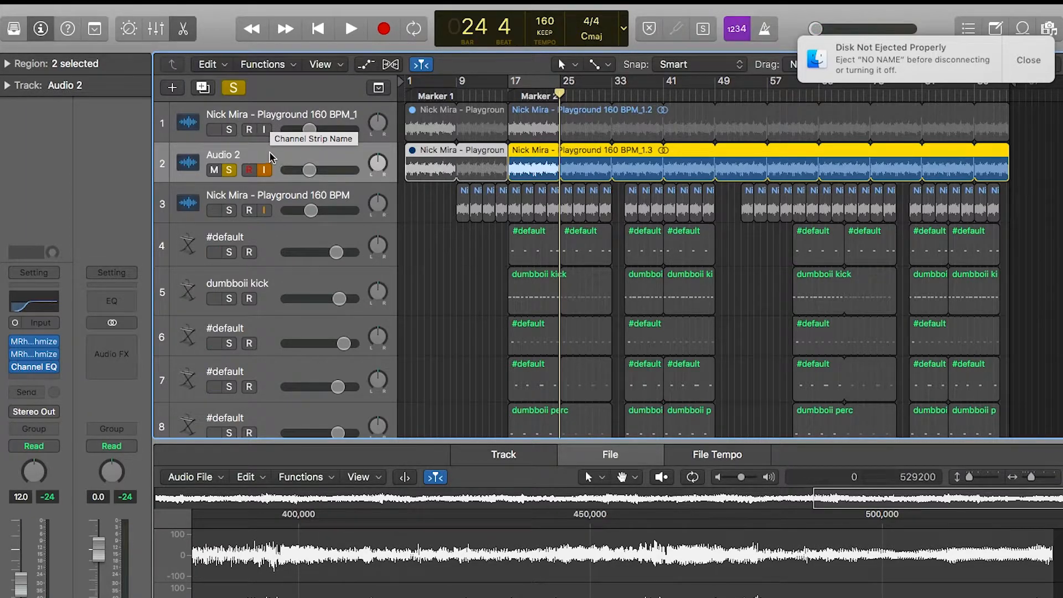
Solo track 1 alongside Audio 2 and listen to both melody layers together from bar 16.
{"action": "left_click", "coordinate": [229, 130]}
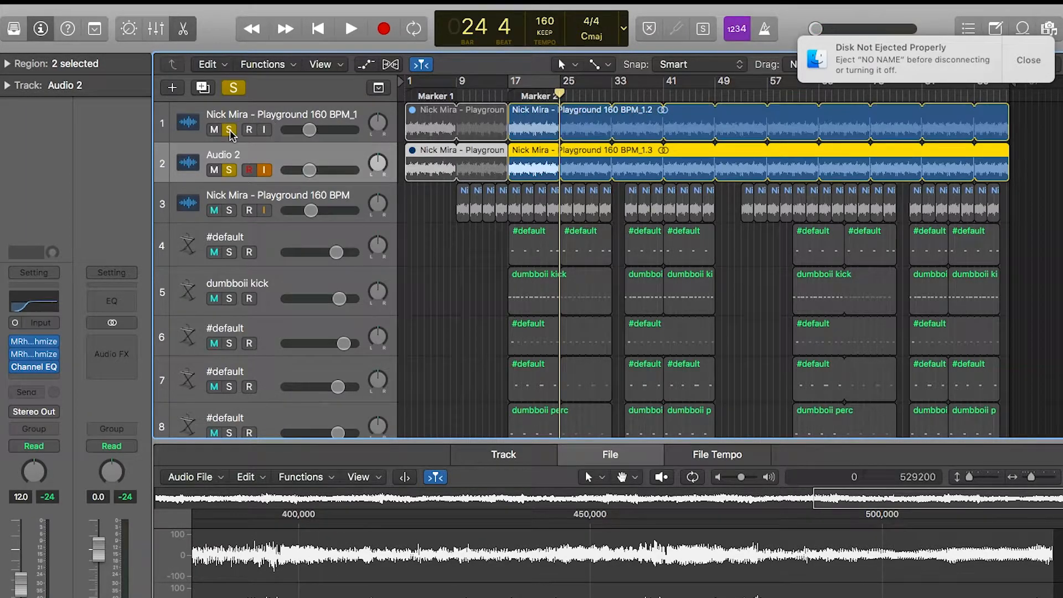
{"action": "left_click", "coordinate": [502, 88]}
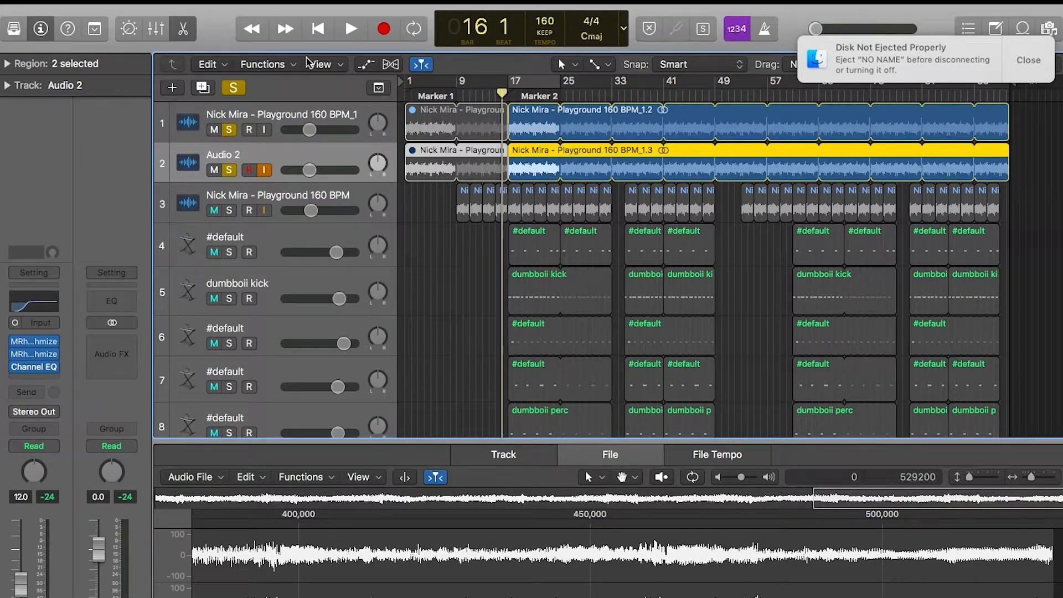
{"action": "left_click", "coordinate": [344, 34]}
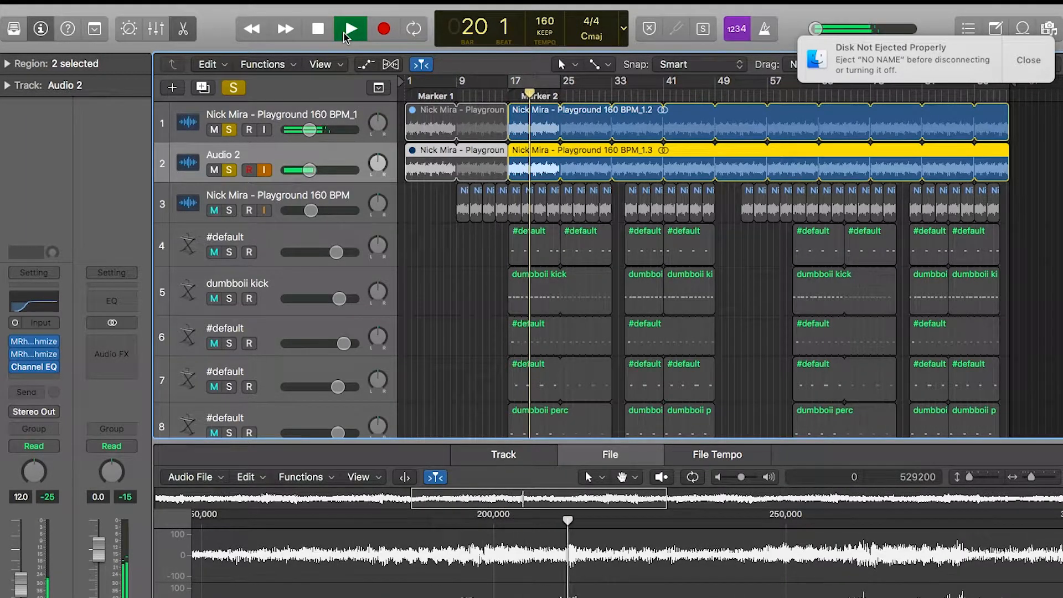
{"action": "key", "text": "space"}
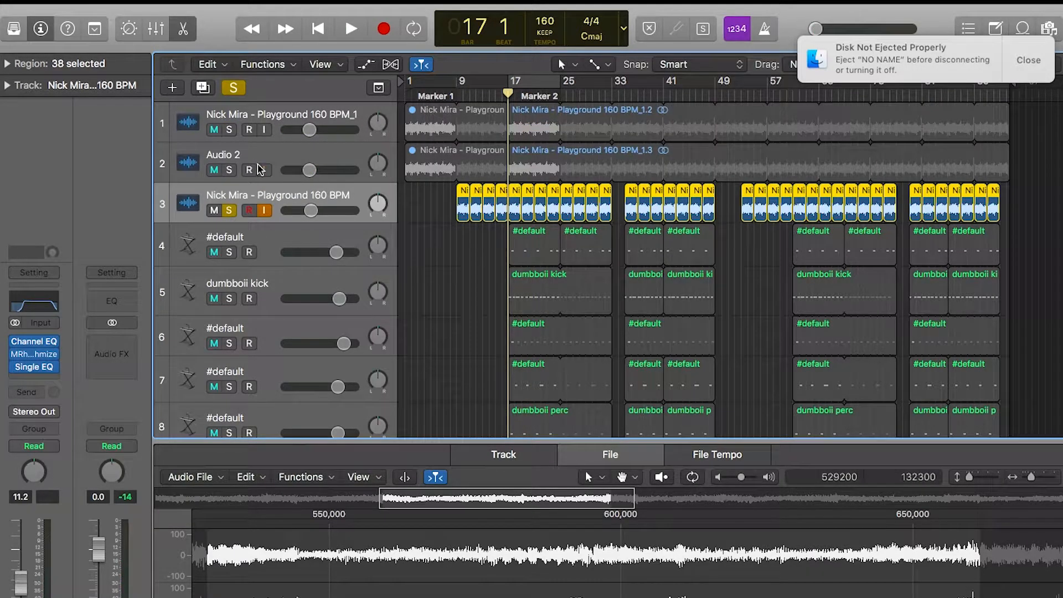
Listen to the soloed third audio track on its own from bar 9, stopping near bar 17.
{"action": "left_click", "coordinate": [456, 95]}
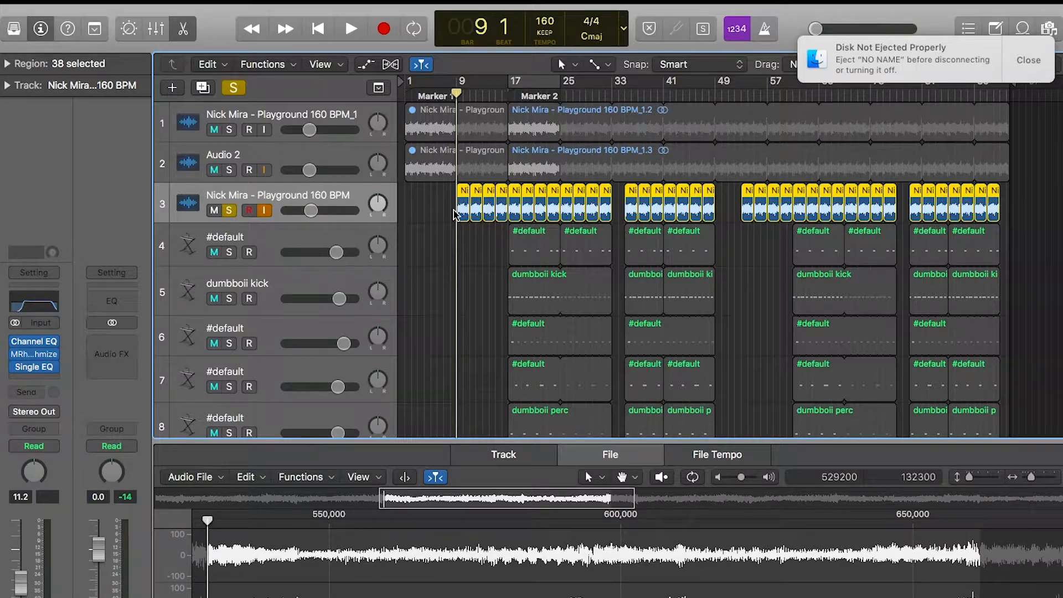
{"action": "left_click", "coordinate": [352, 30]}
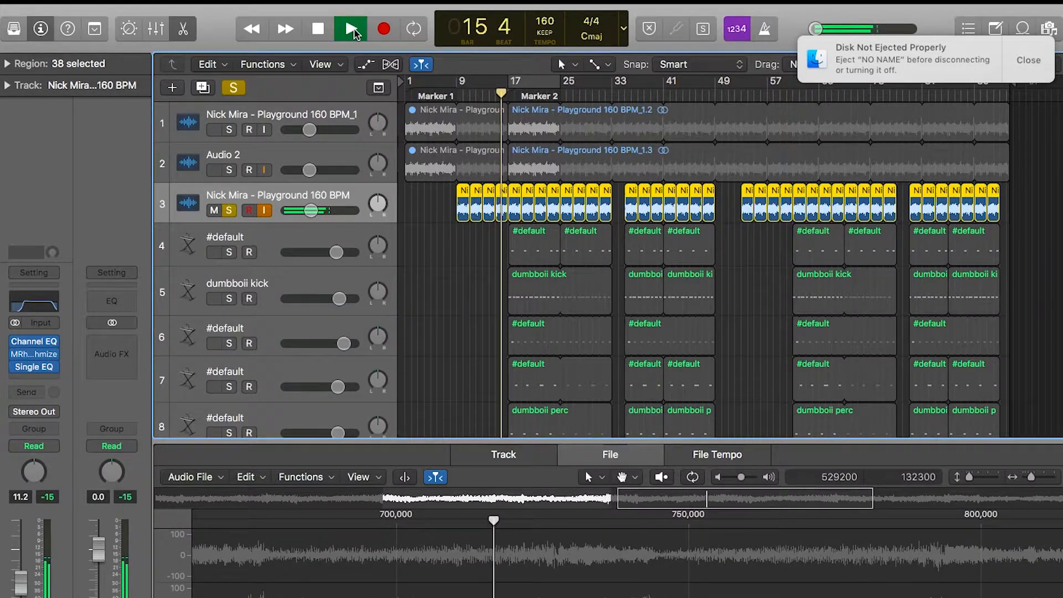
{"action": "left_click", "coordinate": [325, 29]}
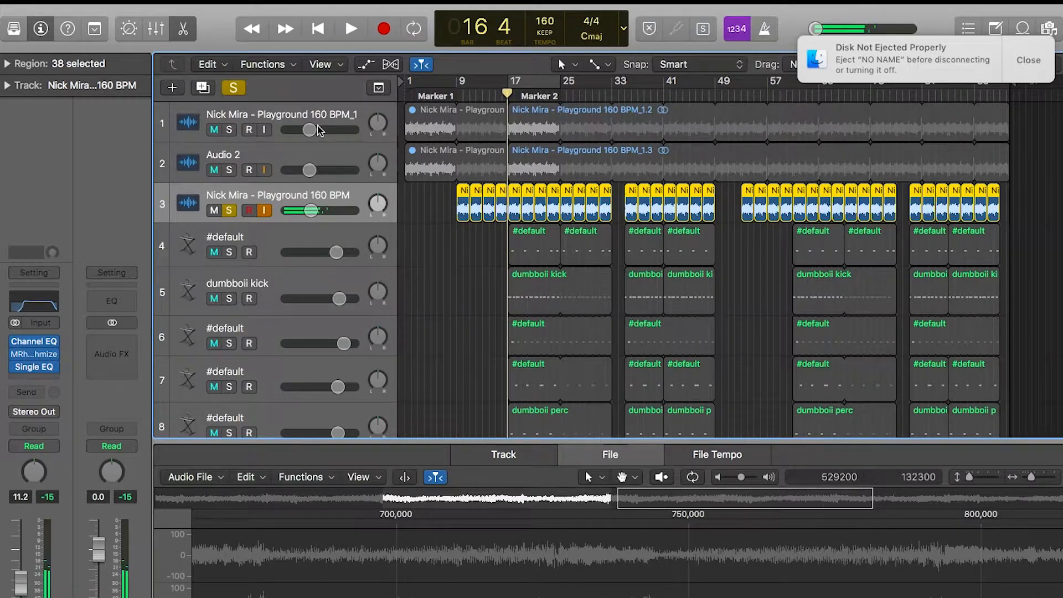
Solo audio tracks 1, 2 and 3 together and listen to the combined melody from about bar 5.
{"action": "left_click", "coordinate": [228, 210]}
{"action": "left_click", "coordinate": [229, 129]}
{"action": "left_click", "coordinate": [229, 170]}
{"action": "left_click", "coordinate": [228, 210]}
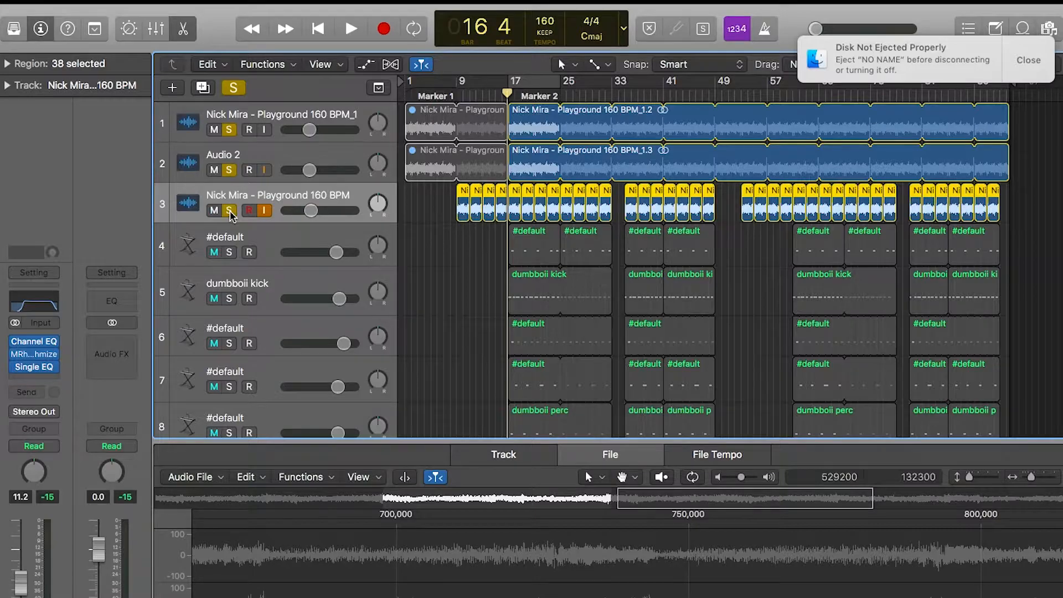
{"action": "left_click", "coordinate": [431, 94]}
{"action": "left_click", "coordinate": [351, 28]}
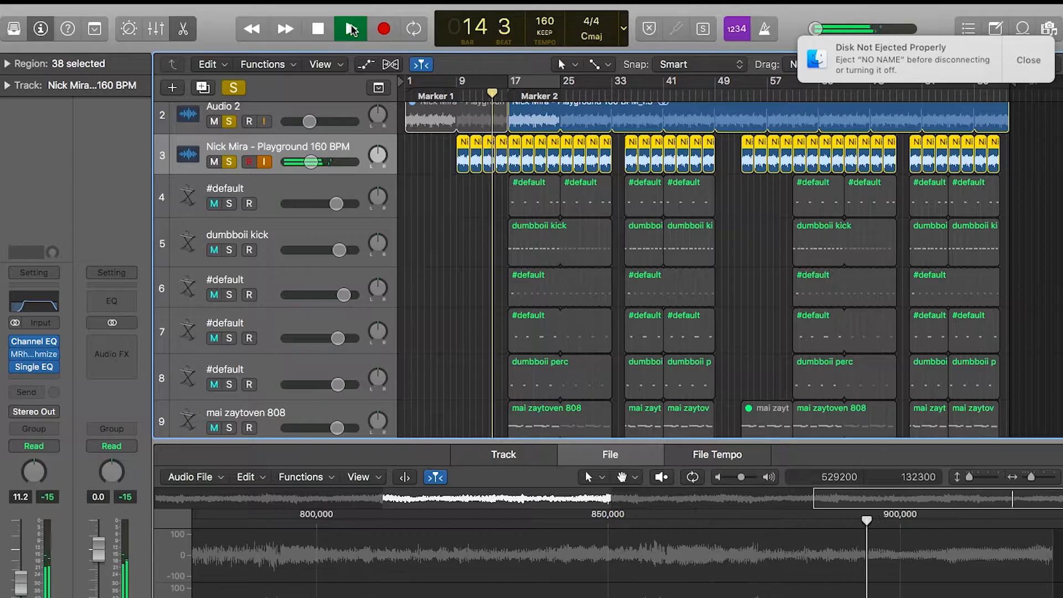
{"action": "scroll", "coordinate": [350, 156], "scroll_direction": "down", "scroll_amount": 2}
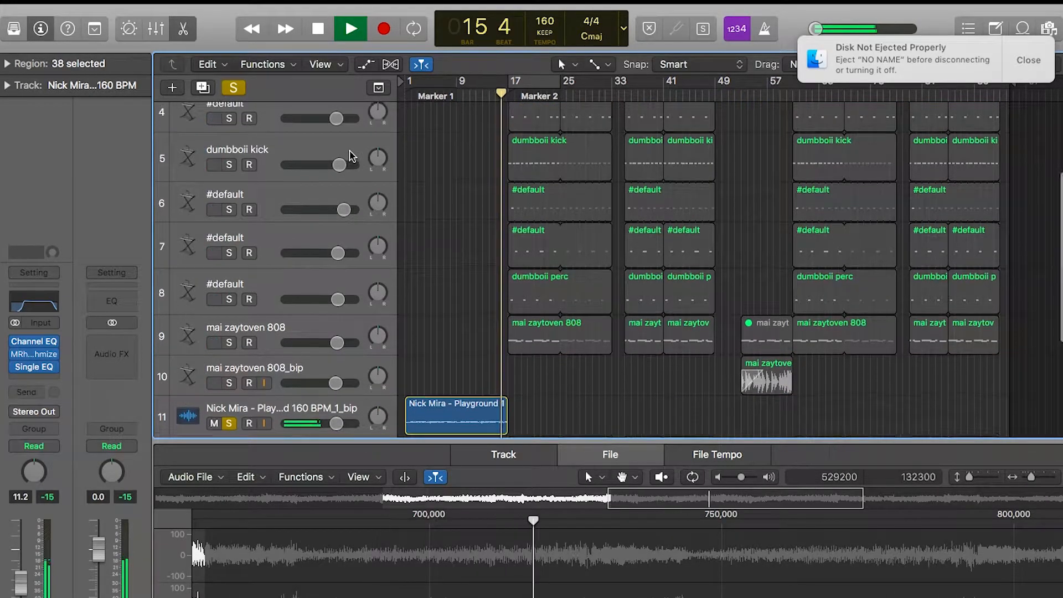
{"action": "scroll", "coordinate": [352, 155], "scroll_direction": "up", "scroll_amount": 1}
{"action": "scroll", "coordinate": [288, 127], "scroll_direction": "up", "scroll_amount": 2}
{"action": "key", "text": "space"}
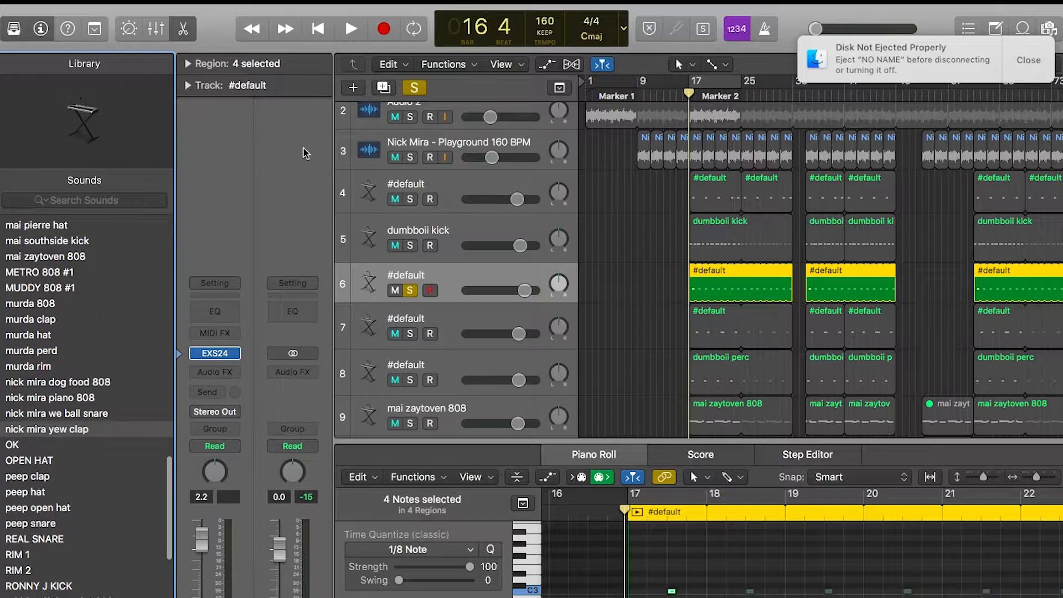
Listen to the soloed #default track 6 on its own, and from bar 17 together with #default track 7.
{"action": "left_click", "coordinate": [353, 30]}
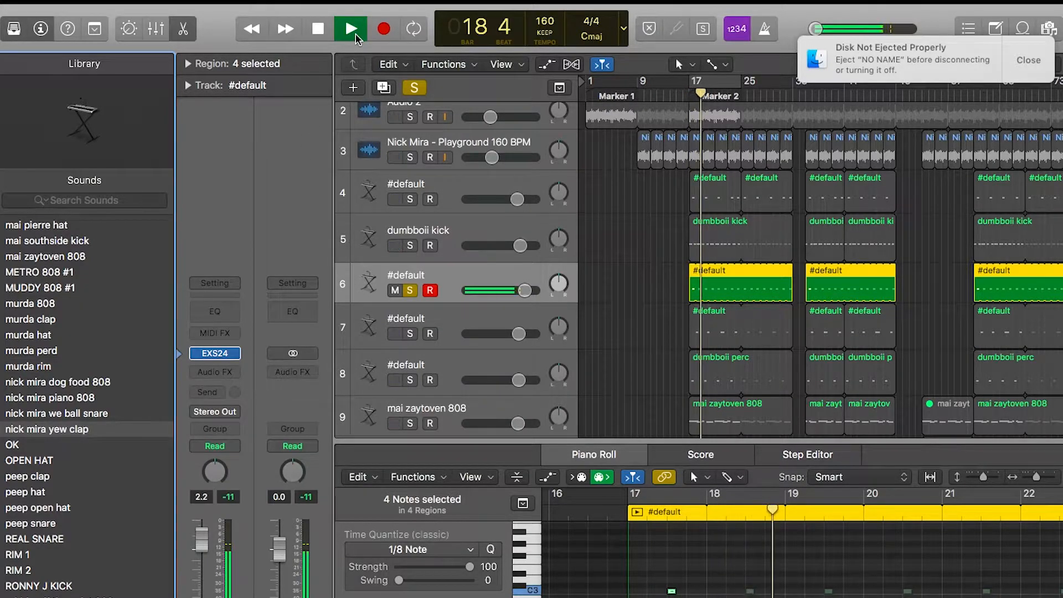
{"action": "left_click", "coordinate": [321, 28]}
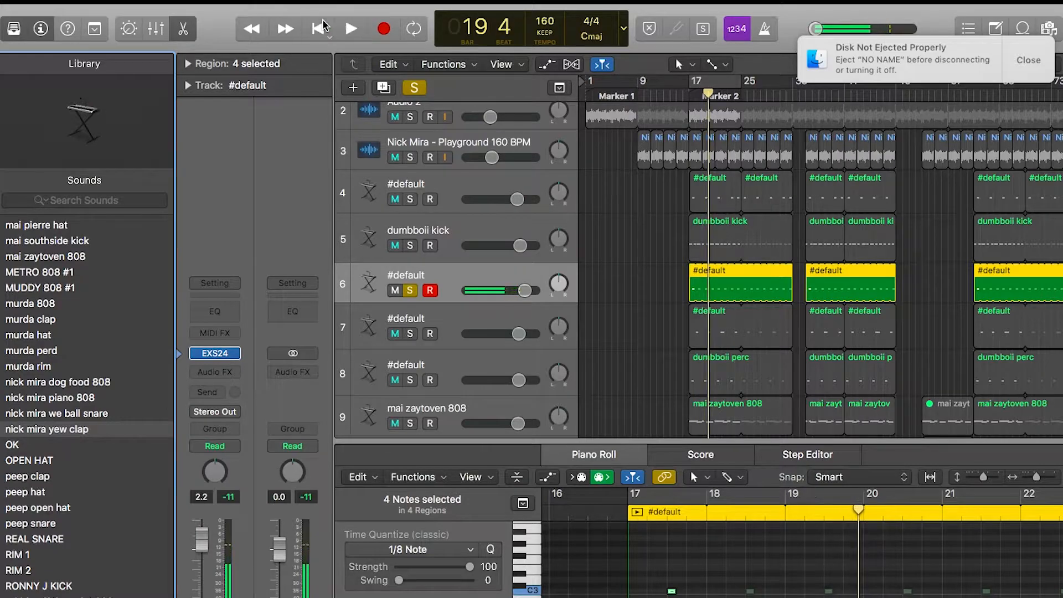
{"action": "left_click", "coordinate": [689, 93]}
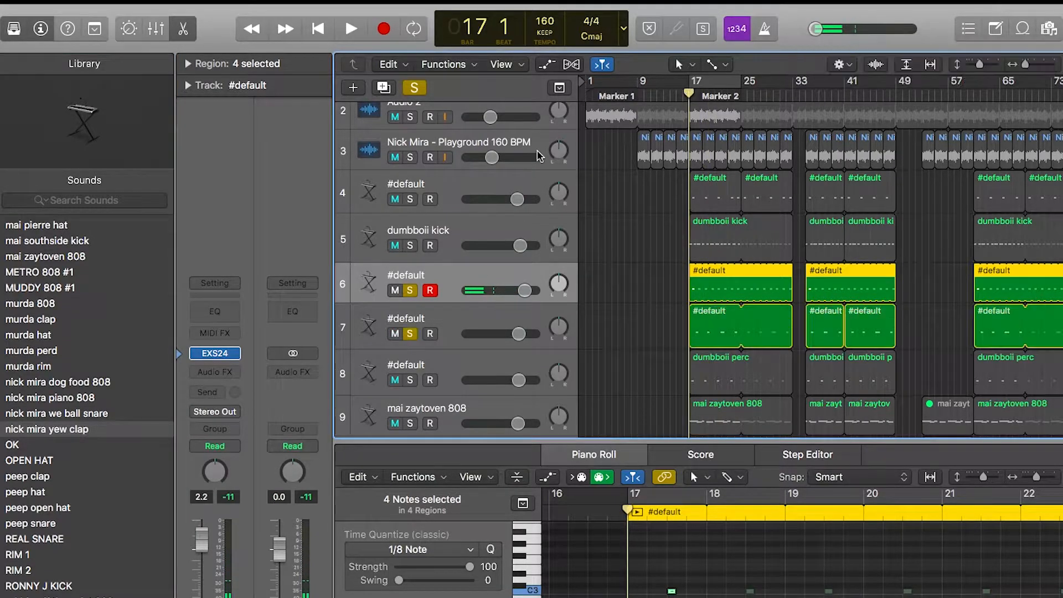
{"action": "mouse_move", "coordinate": [362, 18]}
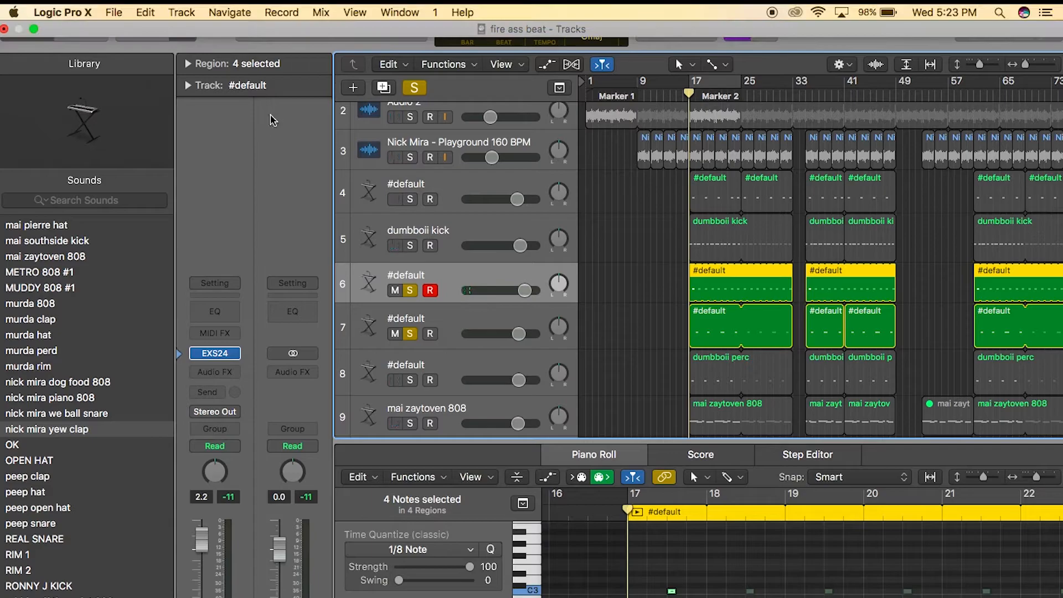
{"action": "left_click", "coordinate": [354, 29]}
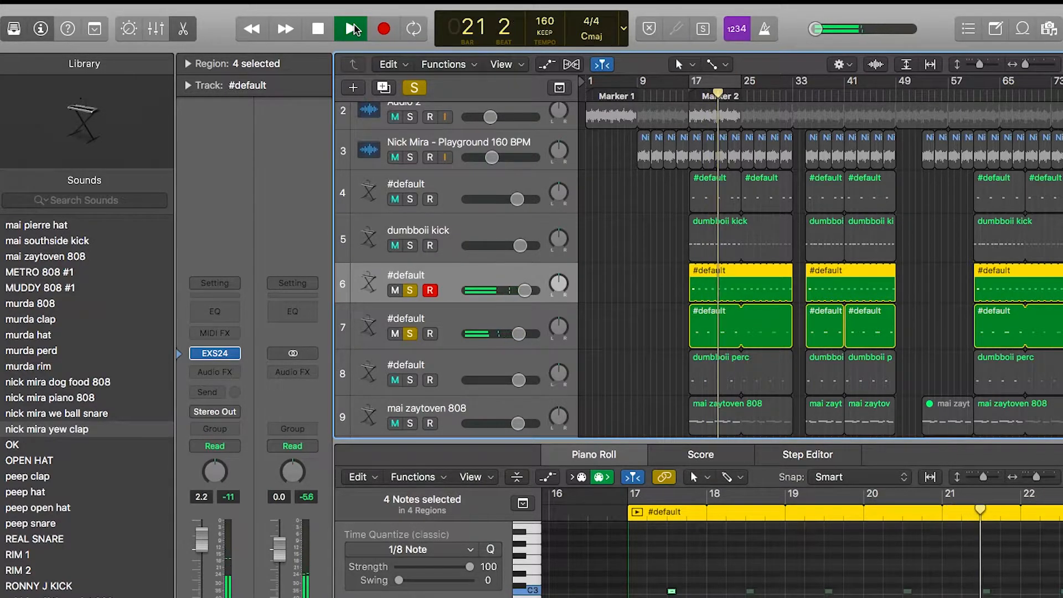
{"action": "left_click", "coordinate": [326, 31]}
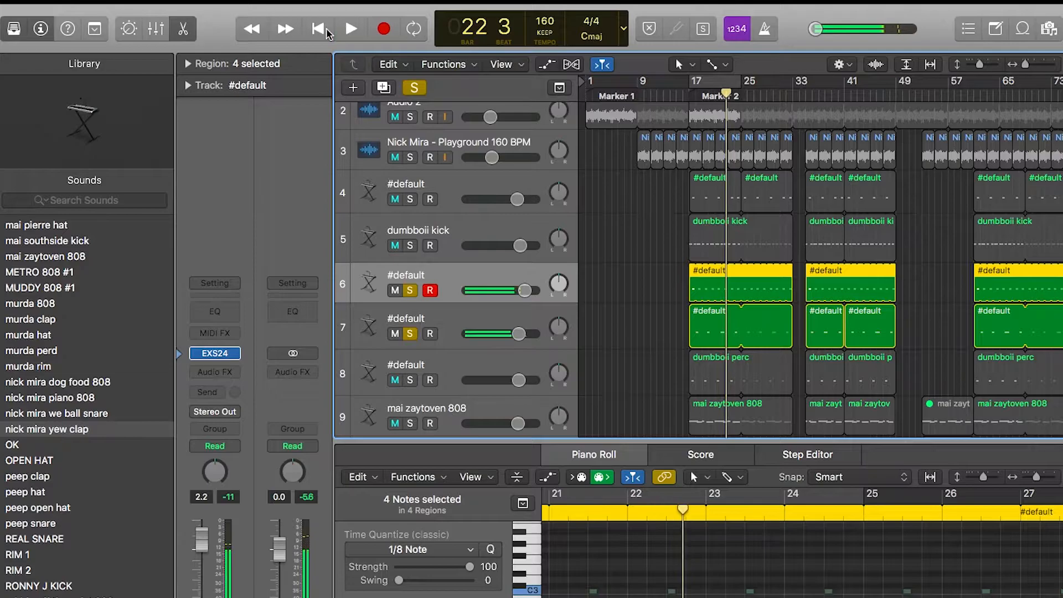
Listen to tracks 6 and 7 soloed together with the mai pierre hat track from bar 17.
{"action": "left_click", "coordinate": [689, 99]}
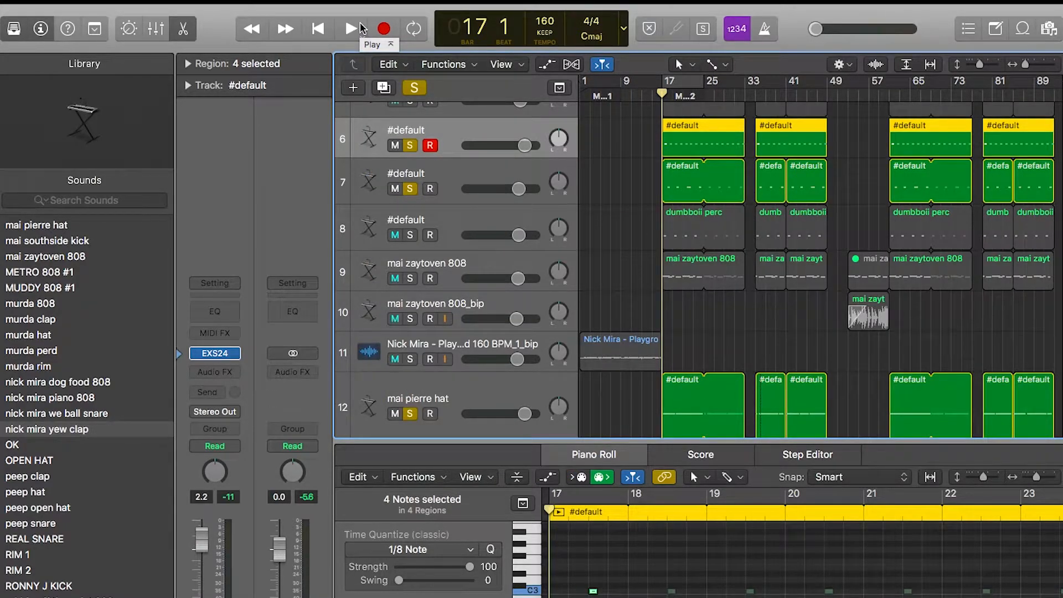
{"action": "left_click", "coordinate": [360, 28]}
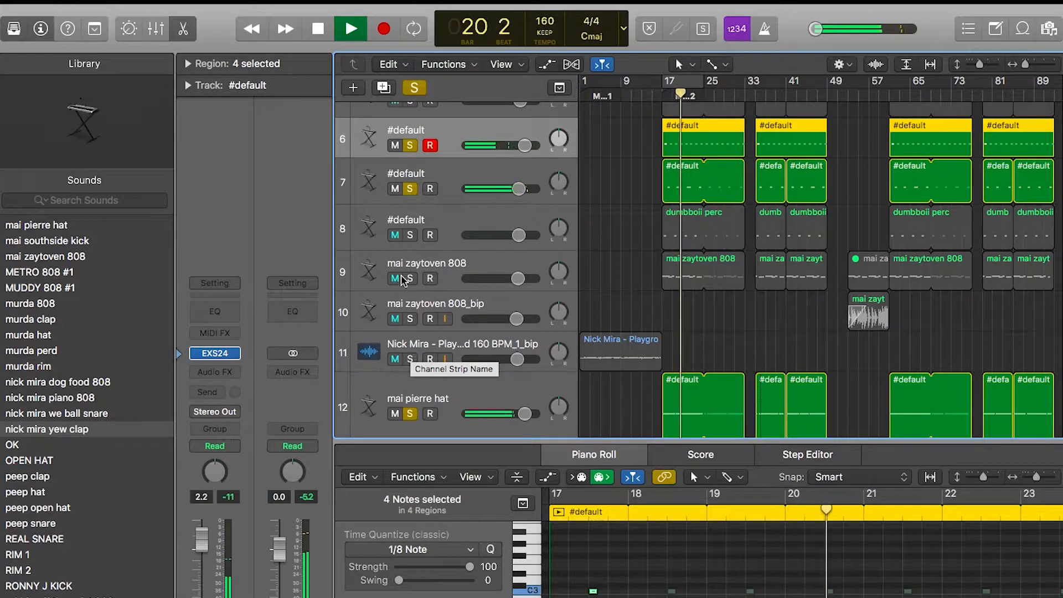
{"action": "key", "text": "space"}
Add the dumbboii kick track to the soloed drums and listen to them from bar 17.
{"action": "scroll", "coordinate": [411, 206], "scroll_direction": "up", "scroll_amount": 4}
{"action": "left_click", "coordinate": [410, 202]}
{"action": "left_click", "coordinate": [663, 94]}
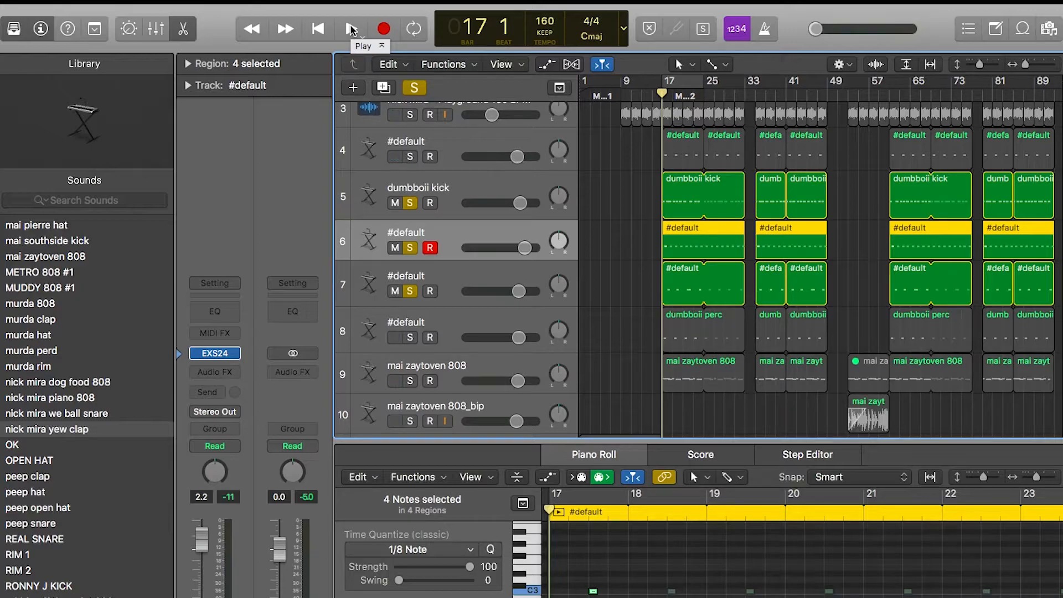
{"action": "left_click", "coordinate": [351, 29]}
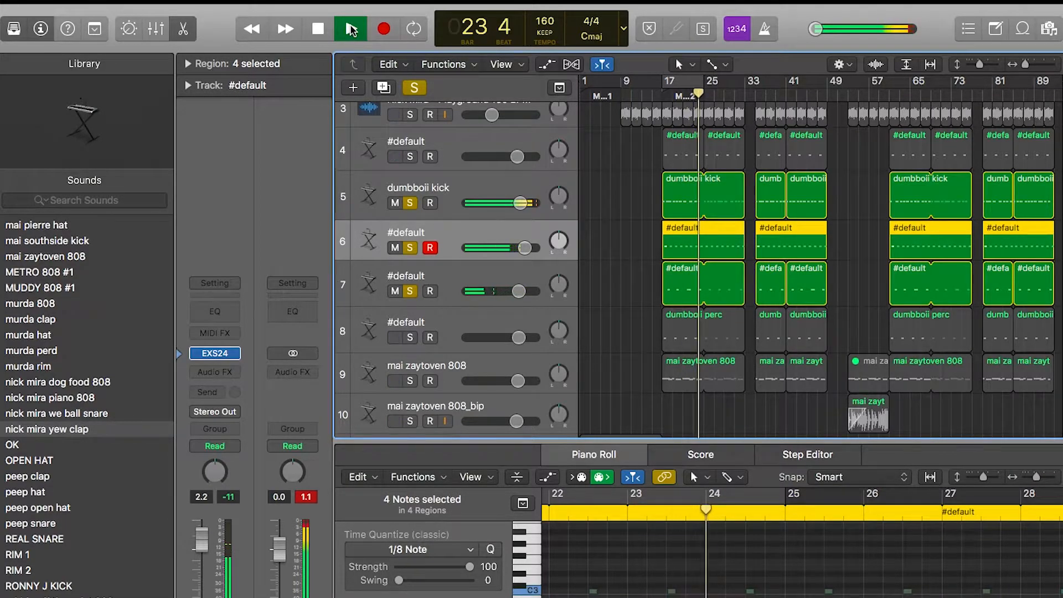
{"action": "key", "text": "space"}
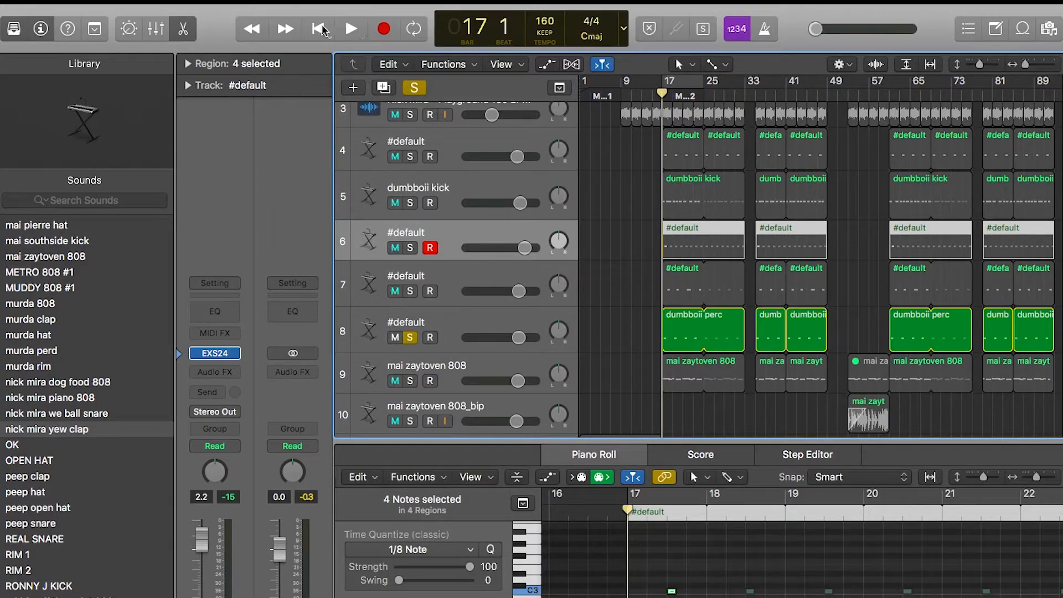
Listen to the soloed dumbboii perc regions on track 8 from bar 17, and turn off the track's solo.
{"action": "left_click", "coordinate": [352, 29]}
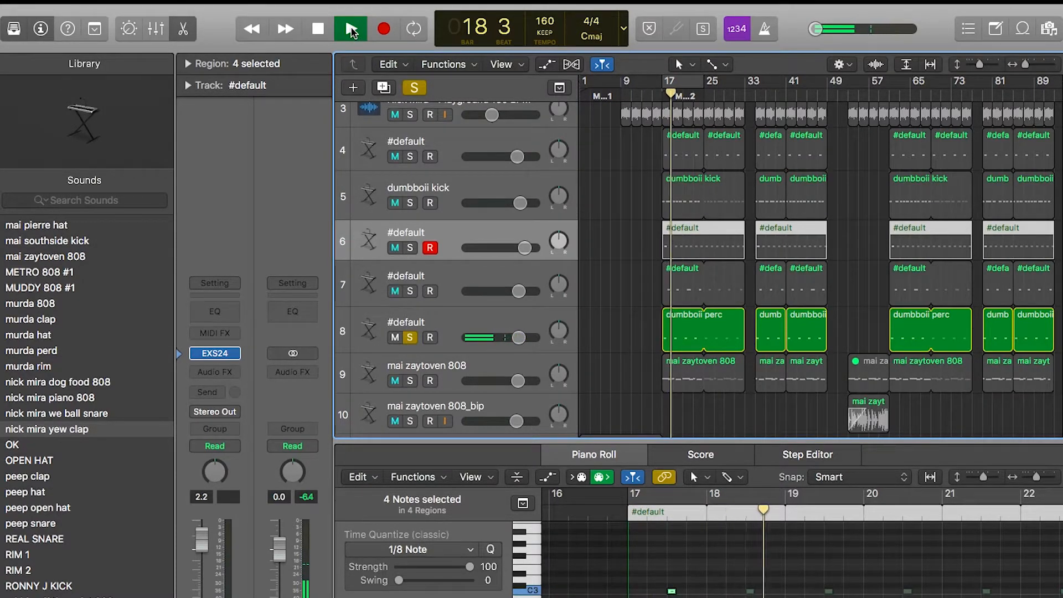
{"action": "left_click", "coordinate": [326, 28]}
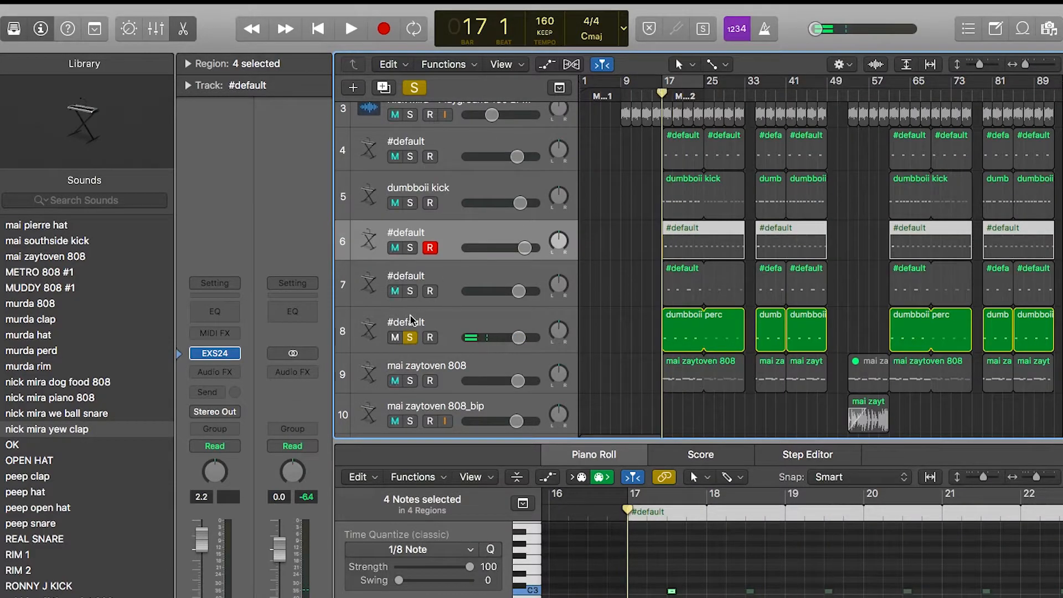
{"action": "left_click", "coordinate": [410, 338]}
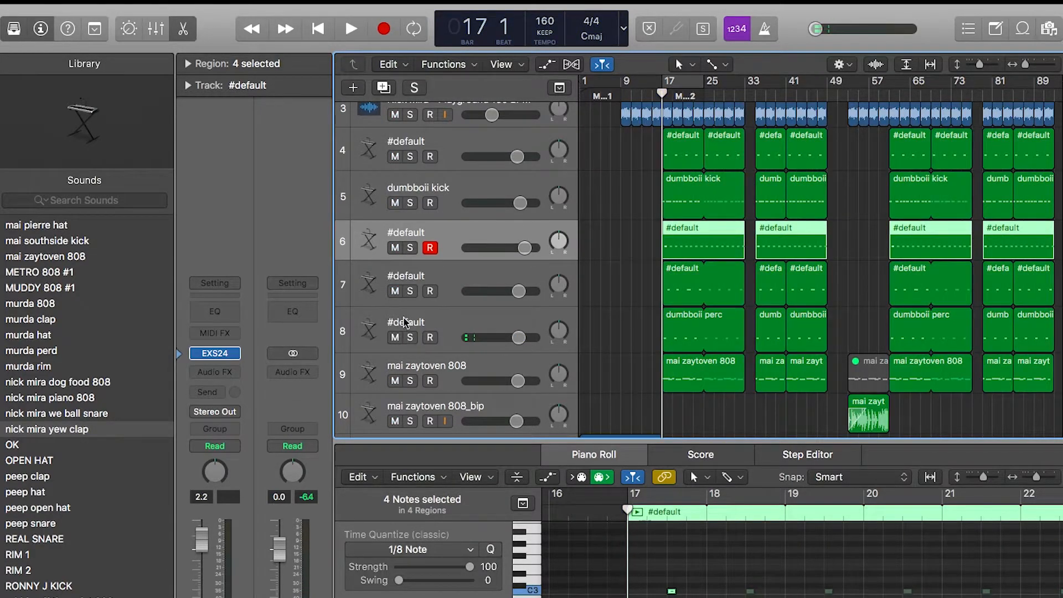
Solo the dumbboii kick, tracks 6, 7 and 8, and the mai pierre hat, and listen to the full drums from bar 17.
{"action": "left_click", "coordinate": [410, 203]}
{"action": "left_click", "coordinate": [410, 248]}
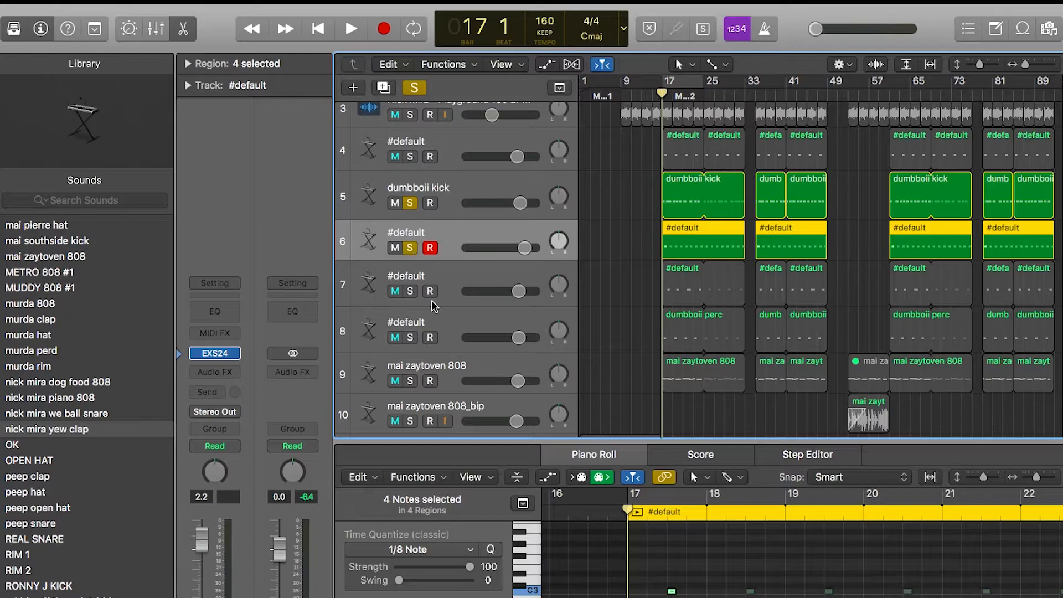
{"action": "left_click", "coordinate": [410, 291]}
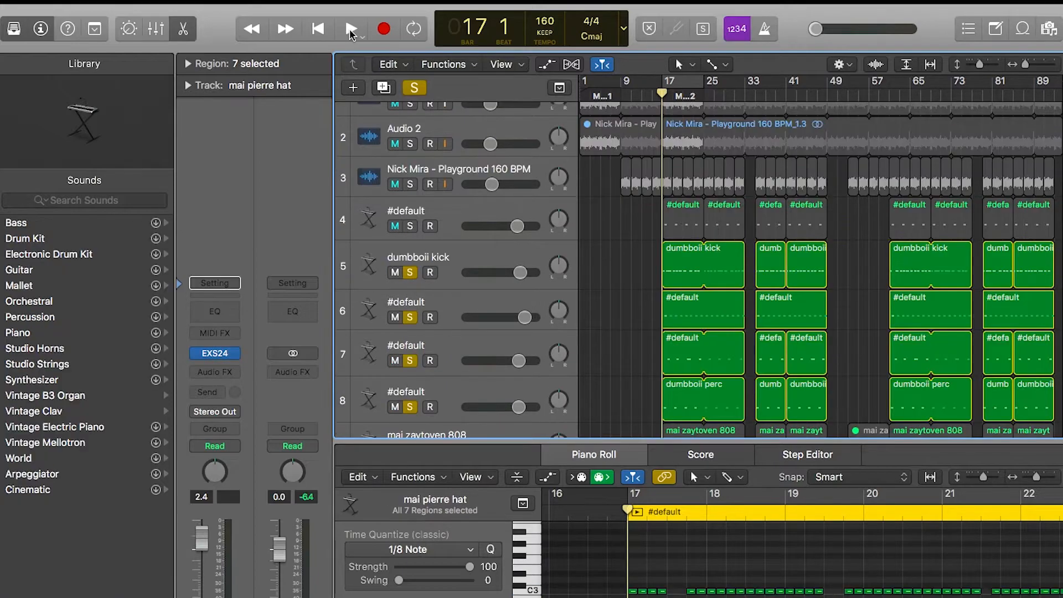
{"action": "left_click", "coordinate": [350, 30]}
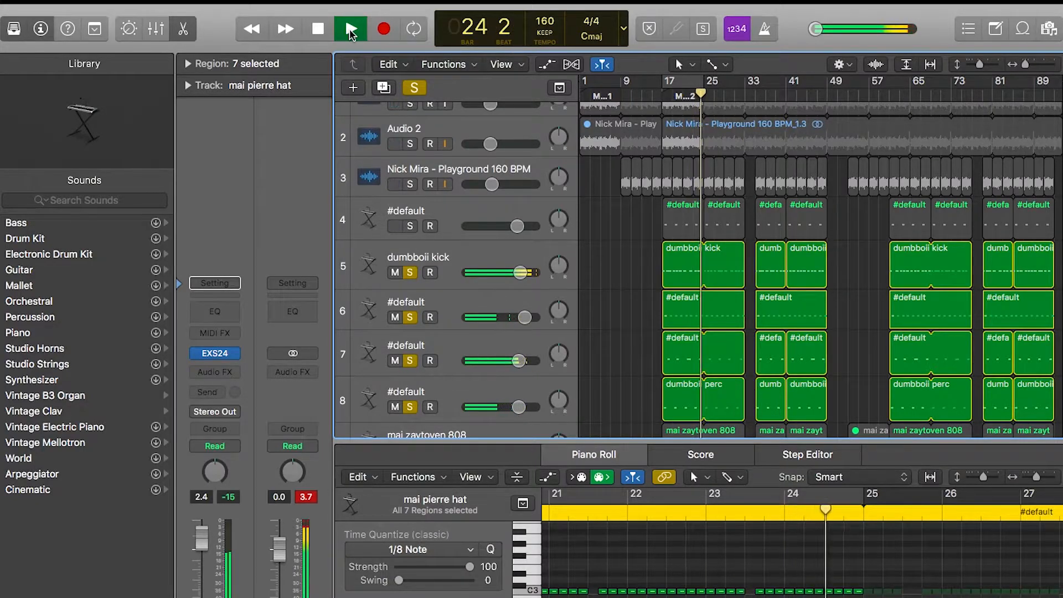
Add track 4 to the soloed kick, percussion and hat tracks, and listen to them together from bar 17.
{"action": "left_click", "coordinate": [323, 35]}
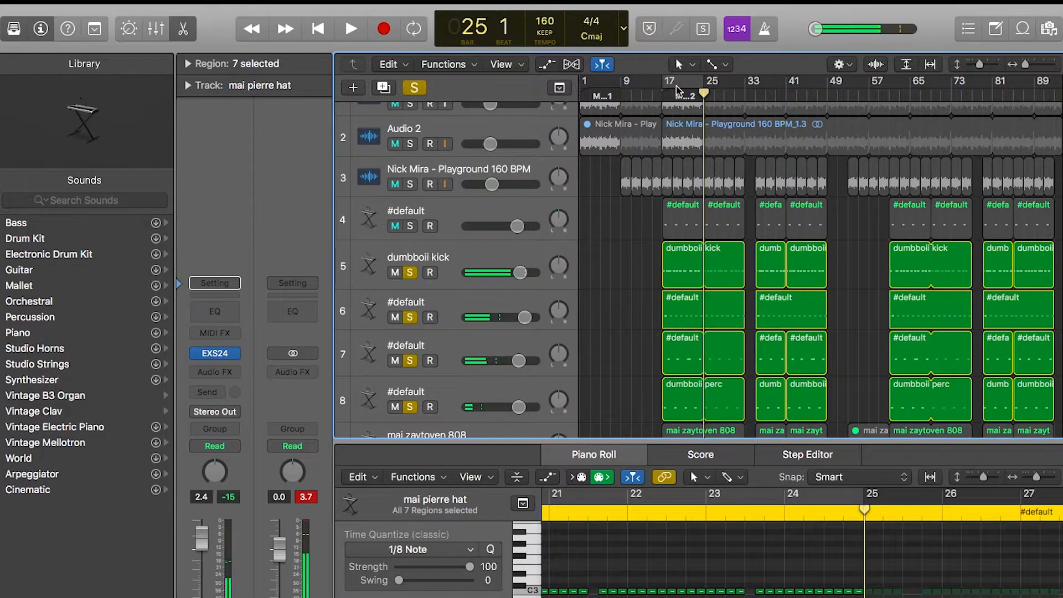
{"action": "left_click", "coordinate": [664, 93]}
{"action": "left_click", "coordinate": [411, 226]}
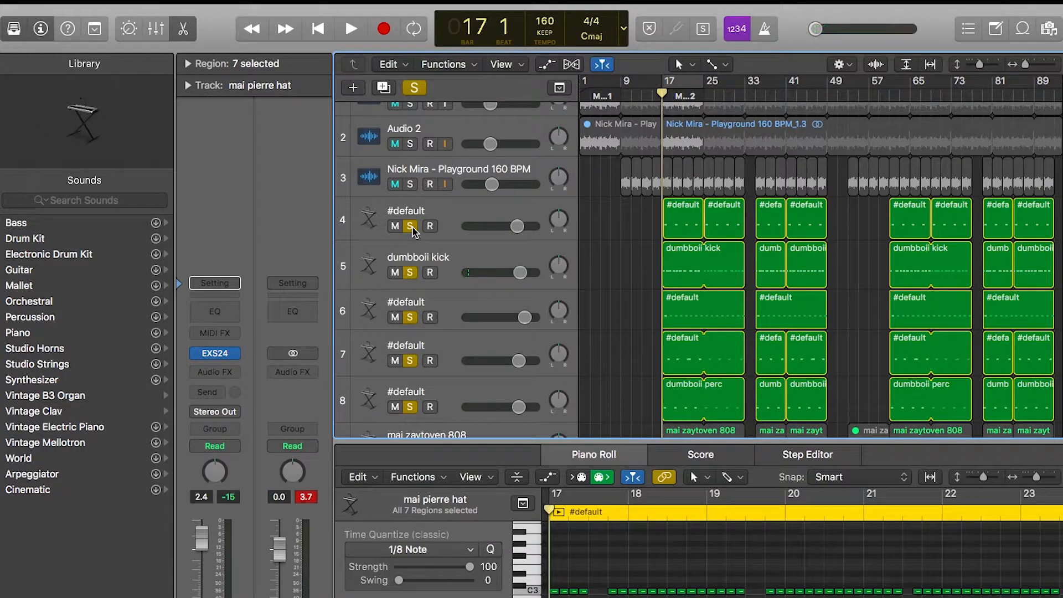
{"action": "left_click", "coordinate": [352, 30]}
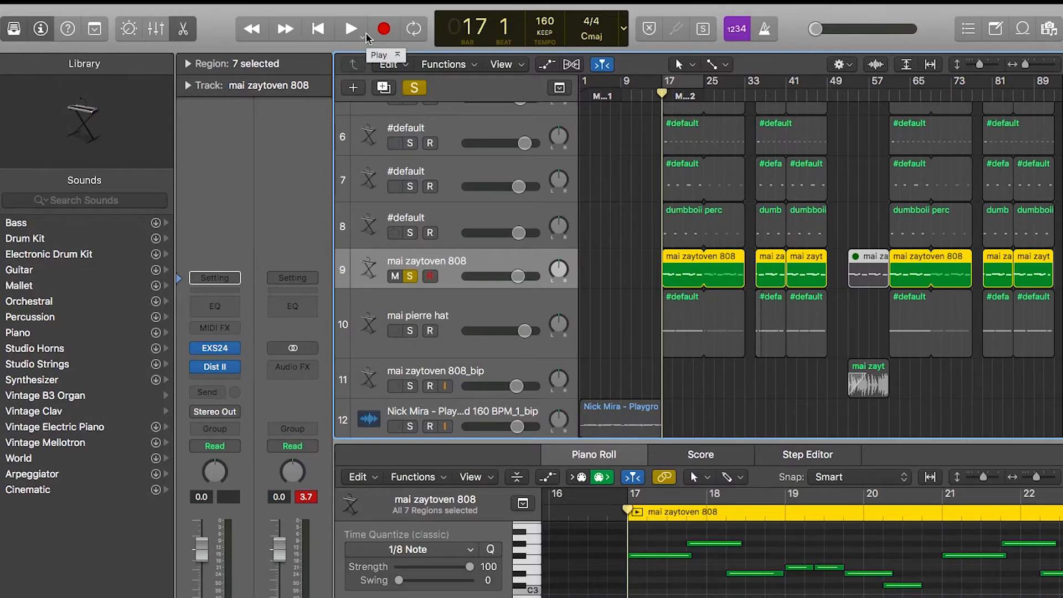
Listen to the soloed mai zaytoven 808 from bar 17, and to the drums with tracks 4 to 8 soloed together.
{"action": "left_click", "coordinate": [364, 37]}
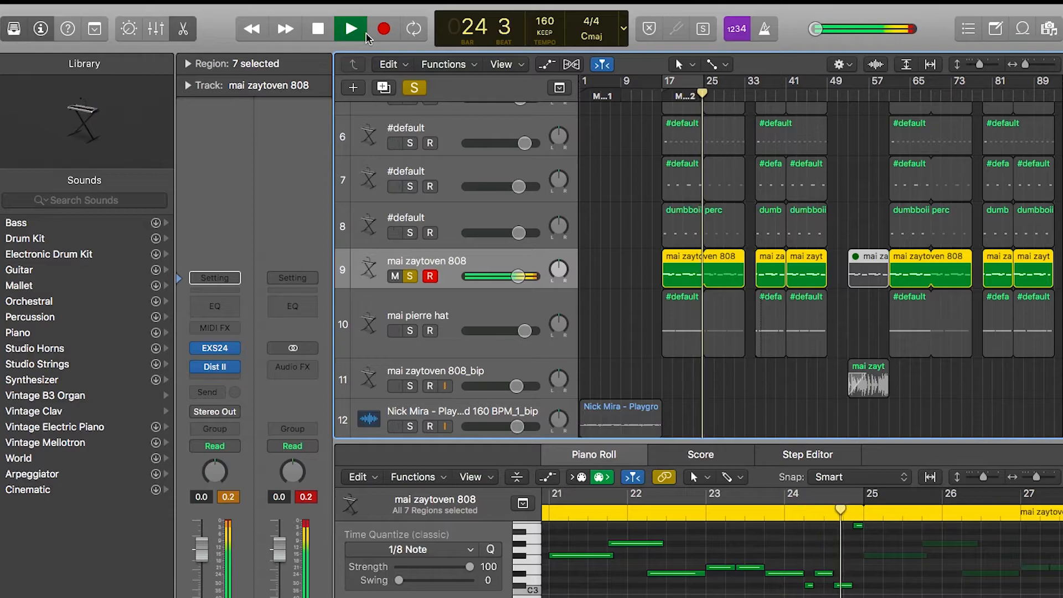
{"action": "left_click", "coordinate": [320, 30]}
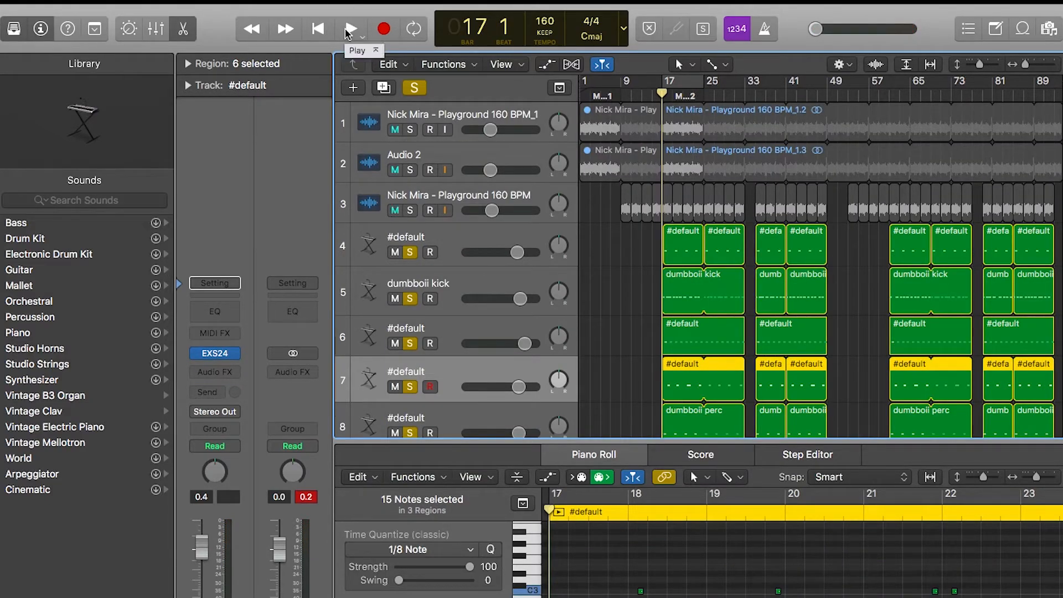
{"action": "left_click", "coordinate": [349, 30]}
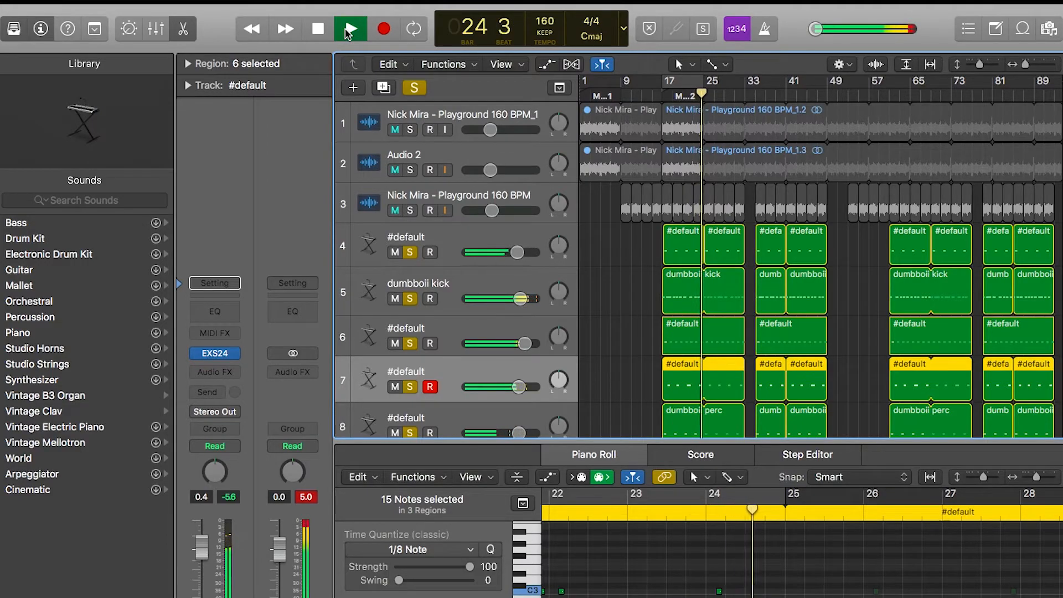
{"action": "left_click", "coordinate": [340, 34]}
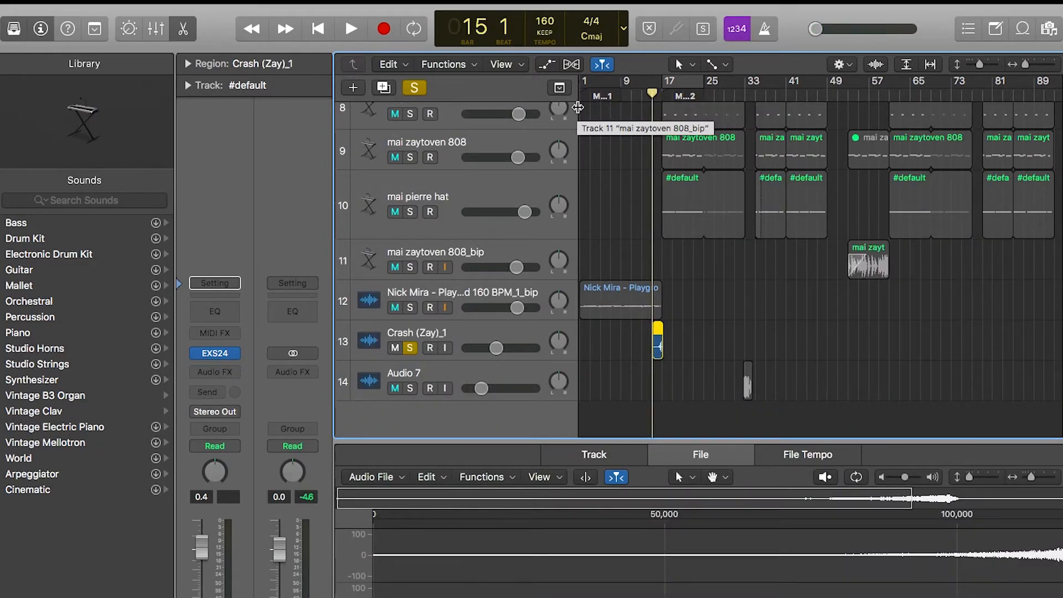
Listen to the soloed Crash (Zay)_1 track from bar 15, and return the playhead to the start of the project.
{"action": "left_click", "coordinate": [351, 29]}
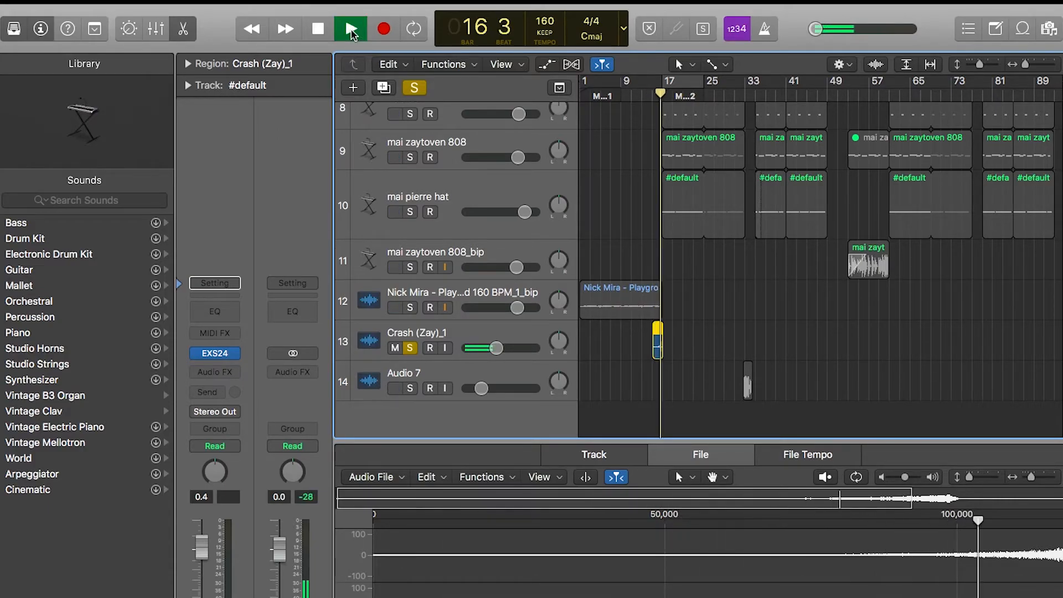
{"action": "left_click", "coordinate": [329, 33]}
{"action": "left_click", "coordinate": [327, 32]}
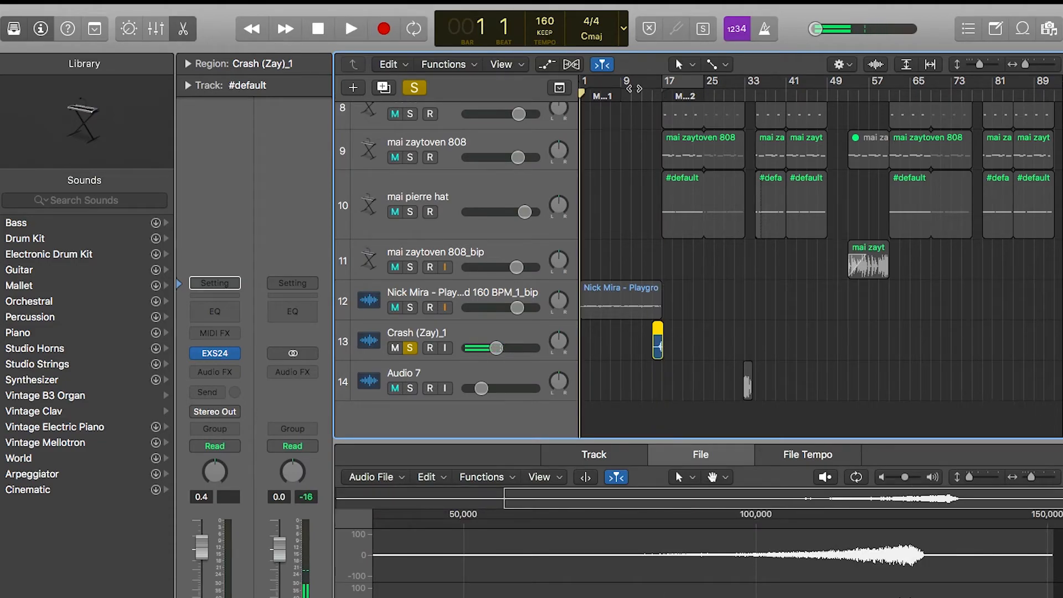
Select the Cash Register LONG region on the soloed Audio 7 track and listen to it from bar 32.
{"action": "left_click", "coordinate": [658, 344]}
{"action": "left_click", "coordinate": [748, 381]}
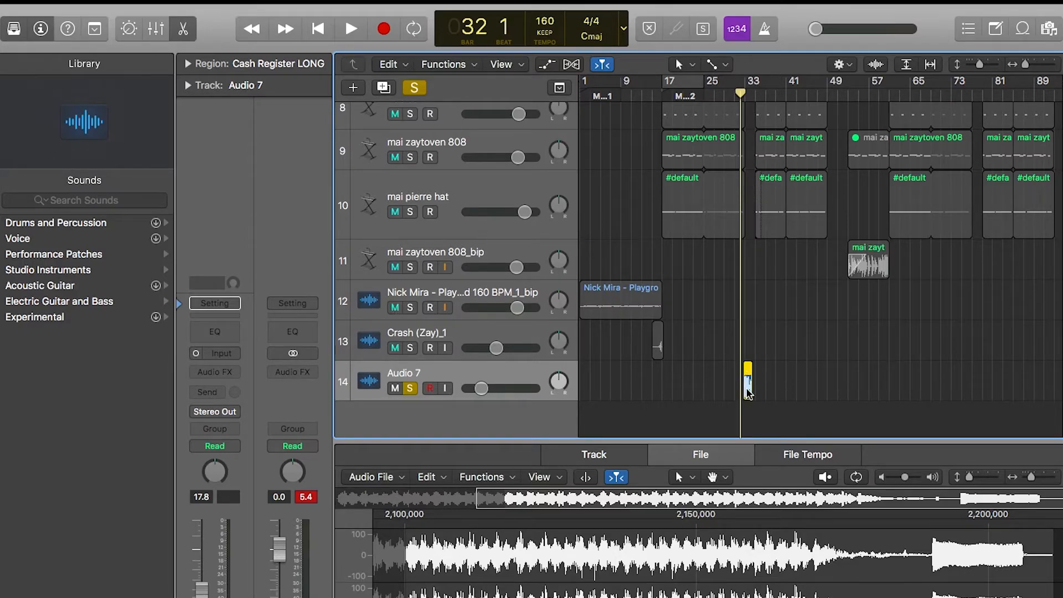
{"action": "left_click", "coordinate": [349, 29]}
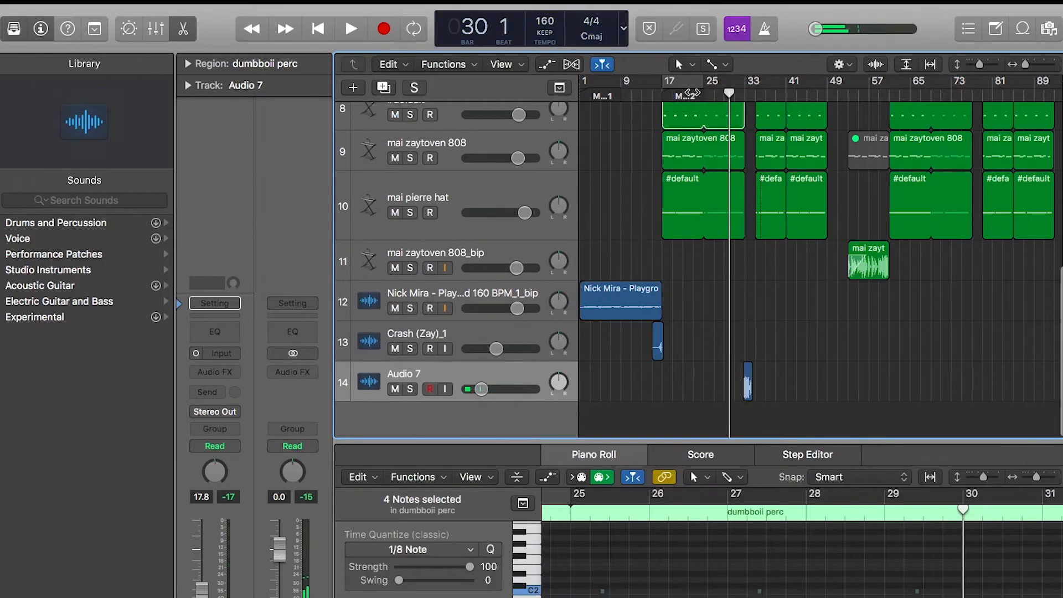
Listen to the whole beat with no tracks soloed from bar 30.
{"action": "left_click", "coordinate": [351, 29]}
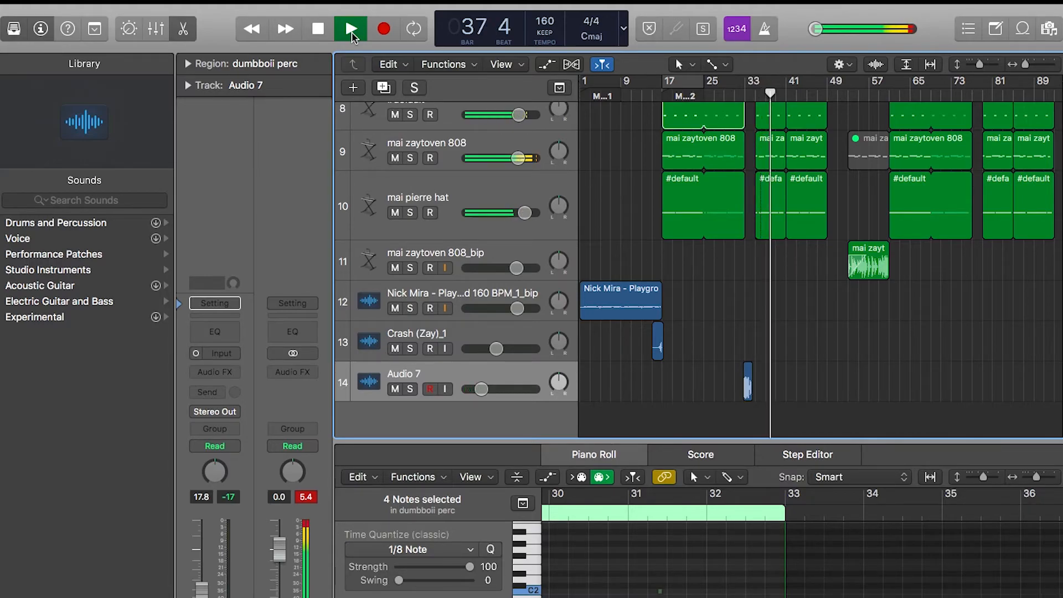
{"action": "key", "text": "space"}
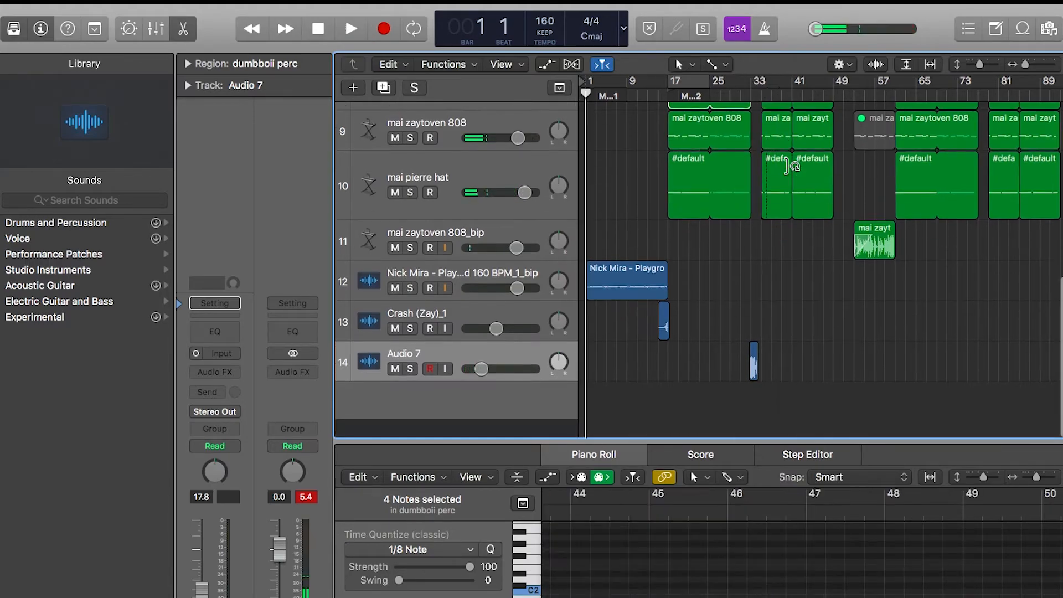
Look over the full arrangement, from the Nick Mira melody tracks through the drums to the crash and Audio 7 effects.
{"action": "scroll", "coordinate": [659, 289], "scroll_direction": "up", "scroll_amount": 10}
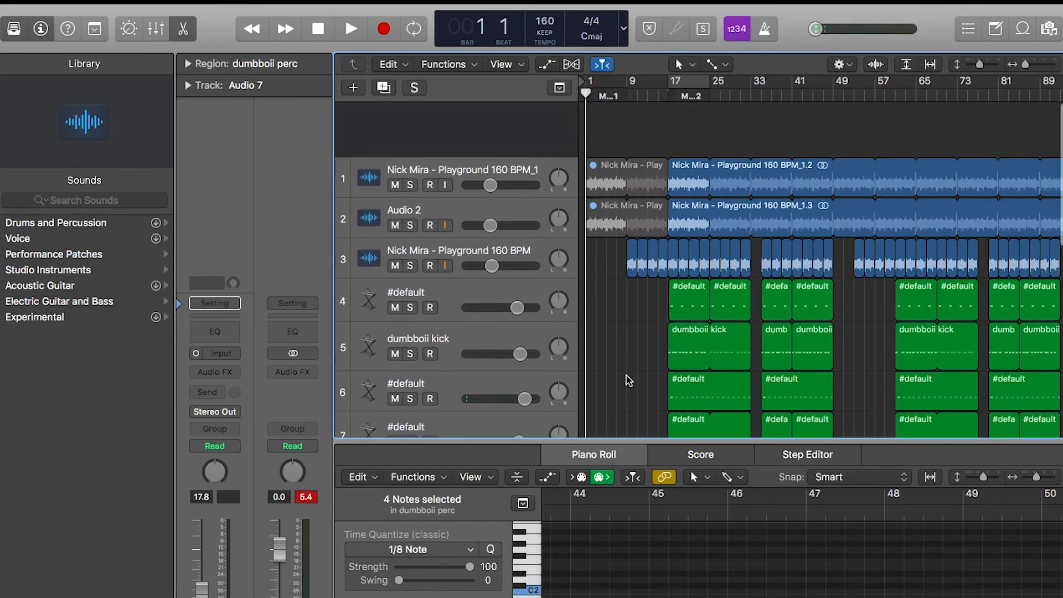
{"action": "scroll", "coordinate": [515, 250], "scroll_direction": "down", "scroll_amount": 10}
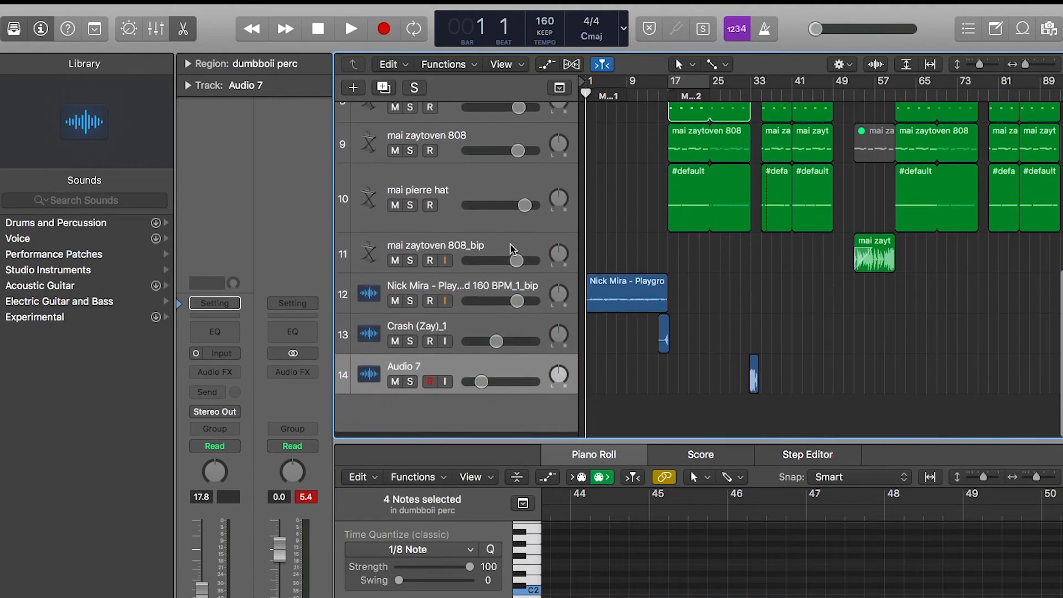
{"action": "left_click", "coordinate": [657, 95]}
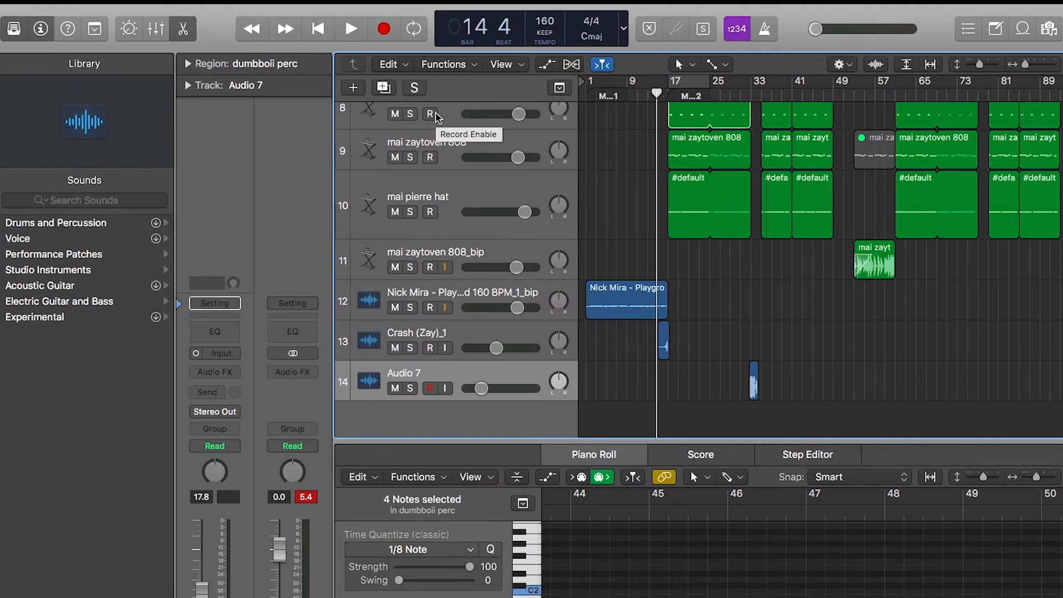
{"action": "scroll", "coordinate": [435, 286], "scroll_direction": "up", "scroll_amount": 10}
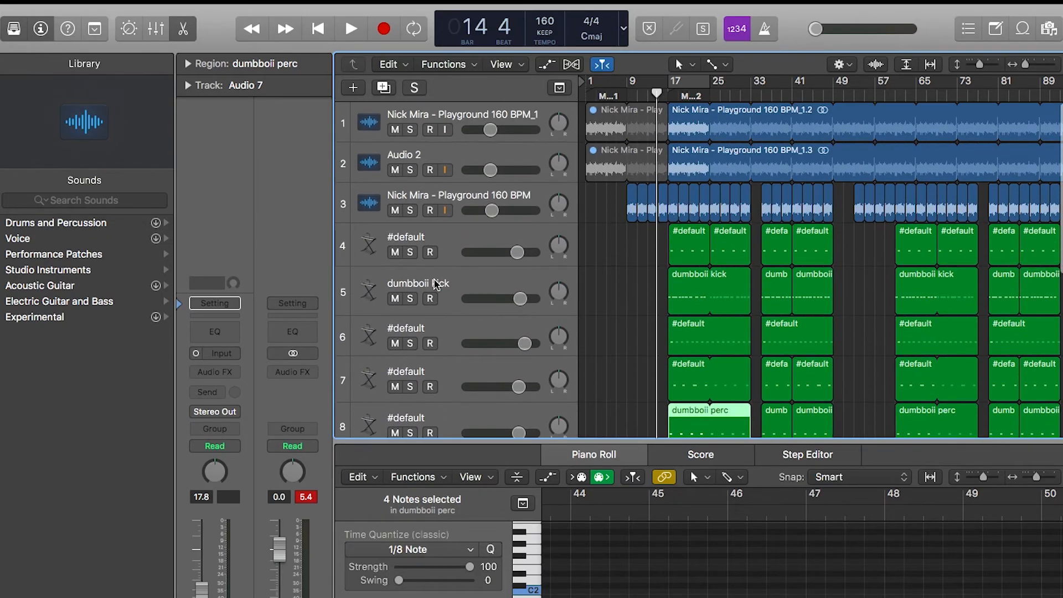
{"action": "scroll", "coordinate": [435, 285], "scroll_direction": "down", "scroll_amount": 8}
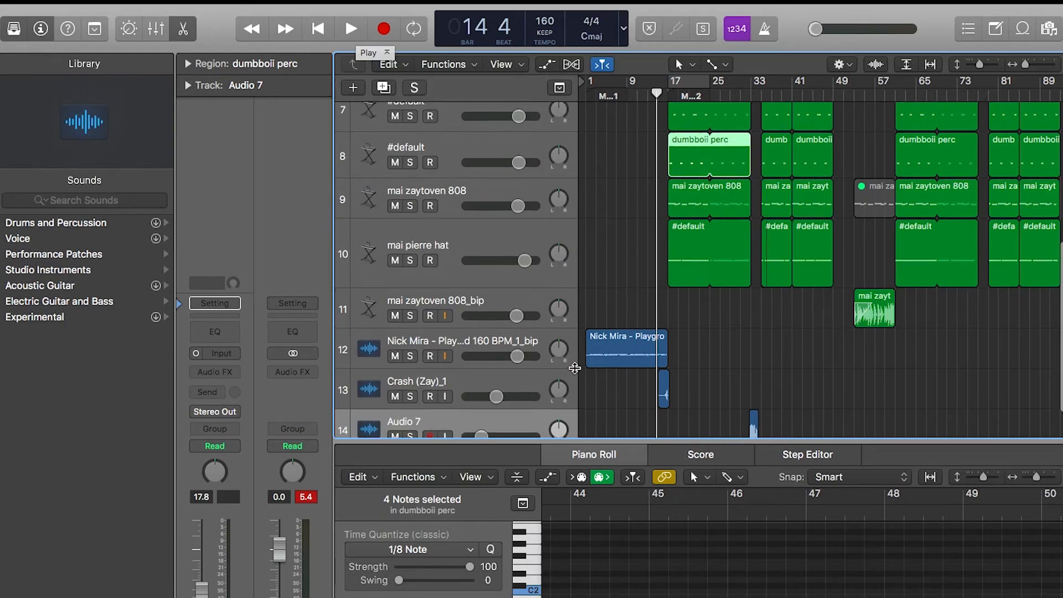
{"action": "scroll", "coordinate": [574, 369], "scroll_direction": "up", "scroll_amount": 8}
{"action": "scroll", "coordinate": [575, 369], "scroll_direction": "down", "scroll_amount": 10}
{"action": "scroll", "coordinate": [754, 119], "scroll_direction": "up", "scroll_amount": 8}
{"action": "scroll", "coordinate": [720, 189], "scroll_direction": "down", "scroll_amount": 8}
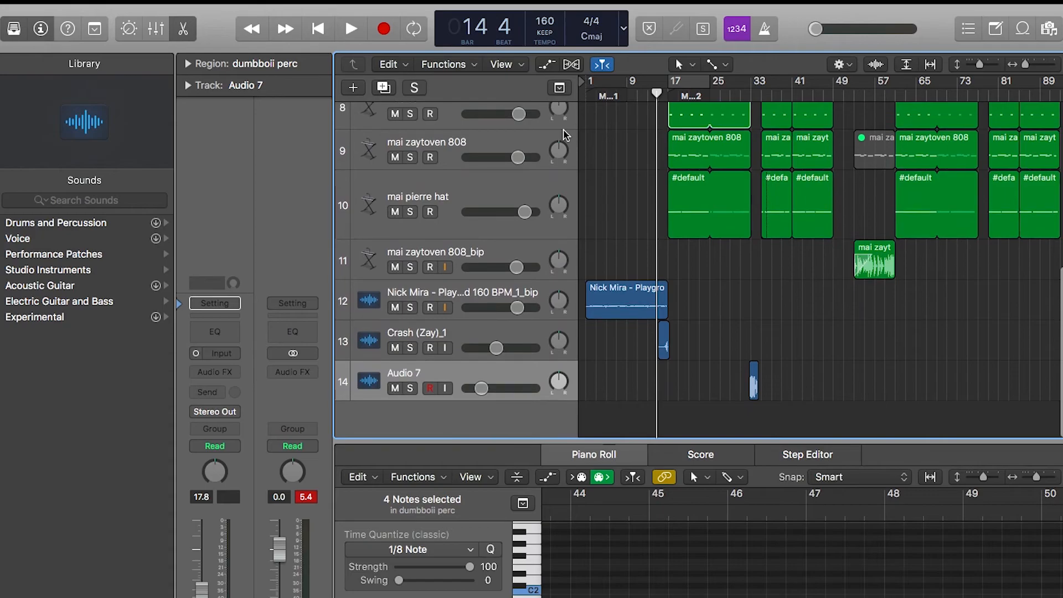
{"action": "scroll", "coordinate": [593, 97], "scroll_direction": "up", "scroll_amount": 6}
{"action": "scroll", "coordinate": [608, 118], "scroll_direction": "down", "scroll_amount": 6}
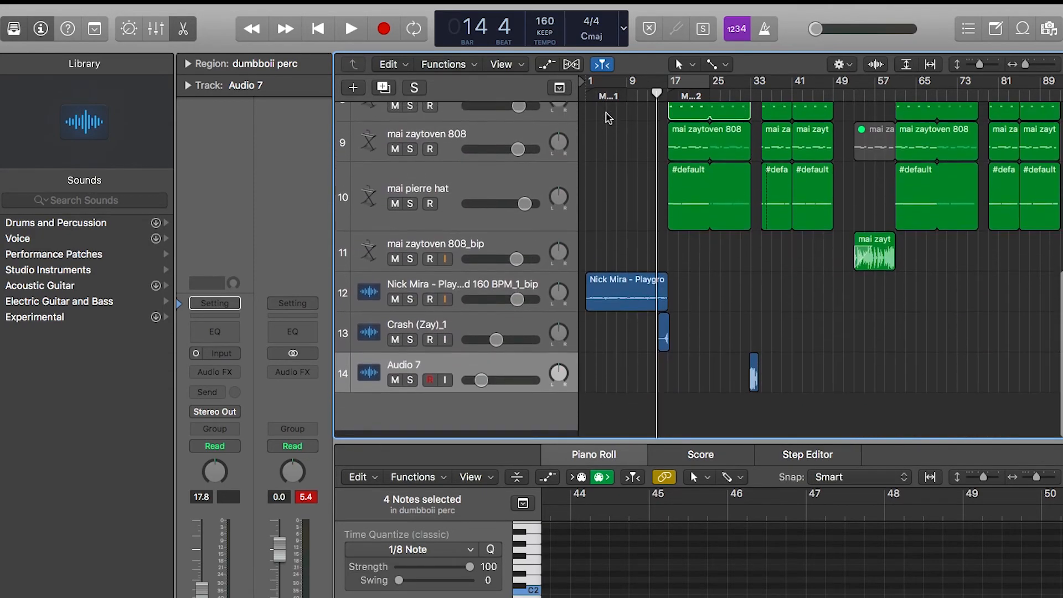